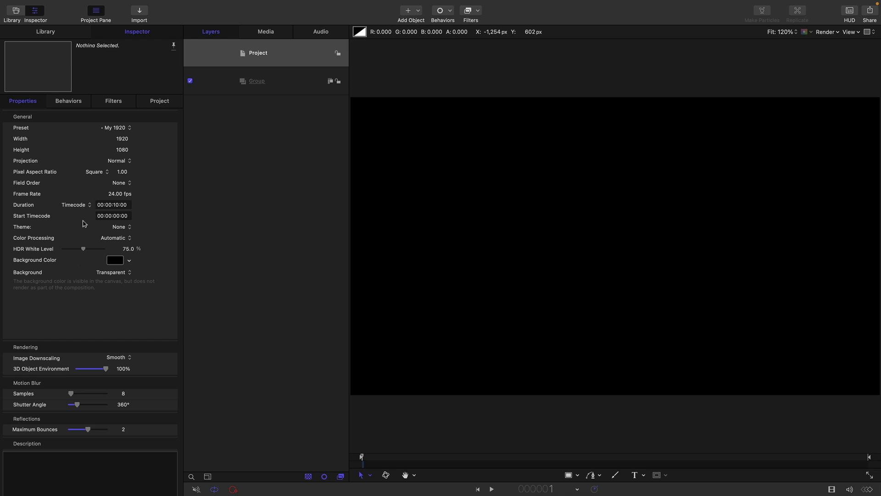
# Show the empty Group layer's properties in the Inspector instead of the project settings.
pyautogui.scroll(-2, 101, 241)
pyautogui.click(277, 85)
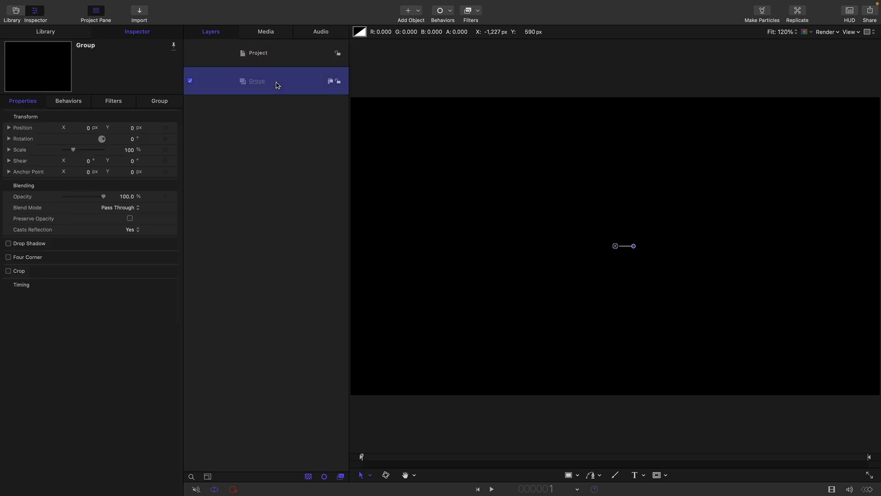
# Browse the Library's Content category and search its items for the Marble White image.
pyautogui.click(44, 31)
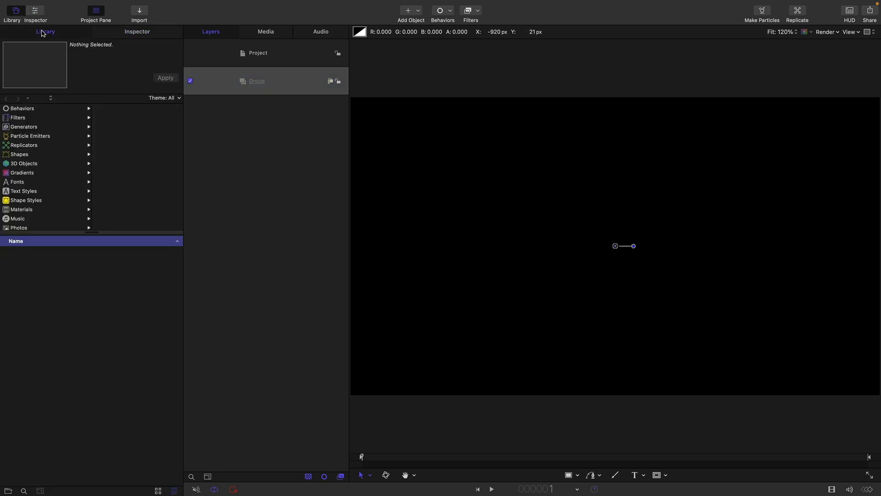
pyautogui.scroll(-3, 28, 225)
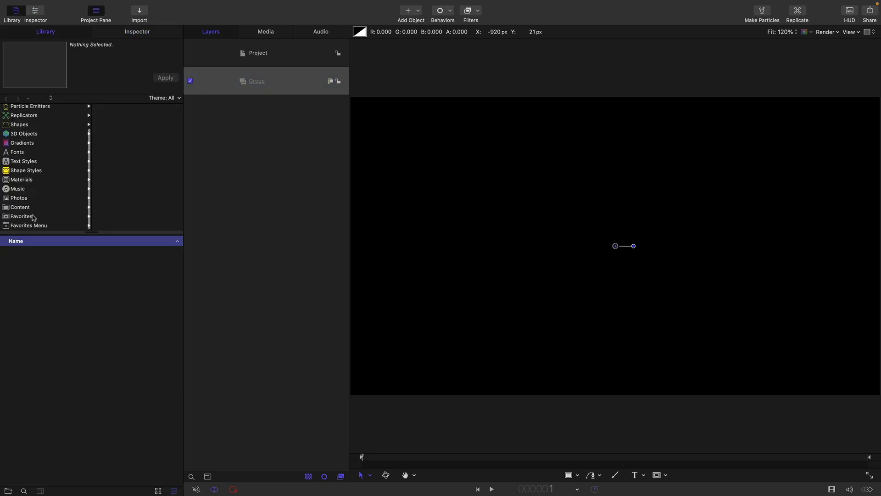
pyautogui.click(25, 207)
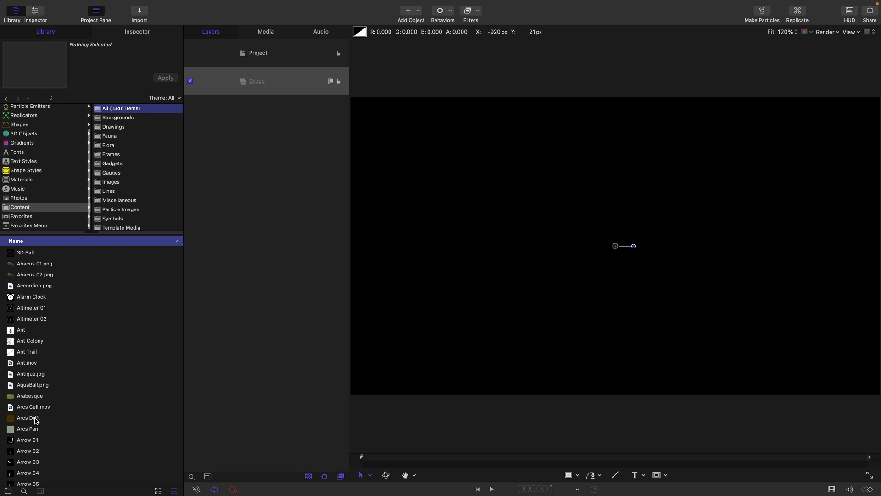
pyautogui.click(24, 491)
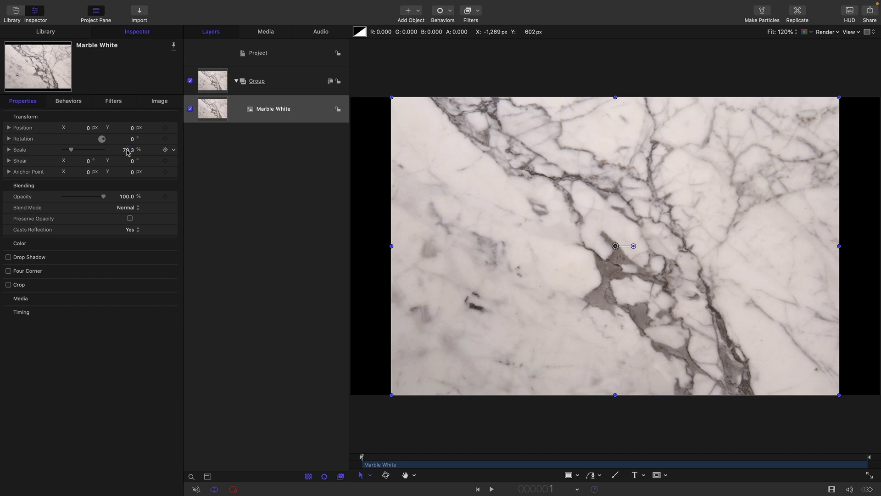
# Set Marble White to Scale 200%, Rotation X -90° and Position Y -100 px.
pyautogui.click(129, 150)
pyautogui.write('200')
pyautogui.press('Return')
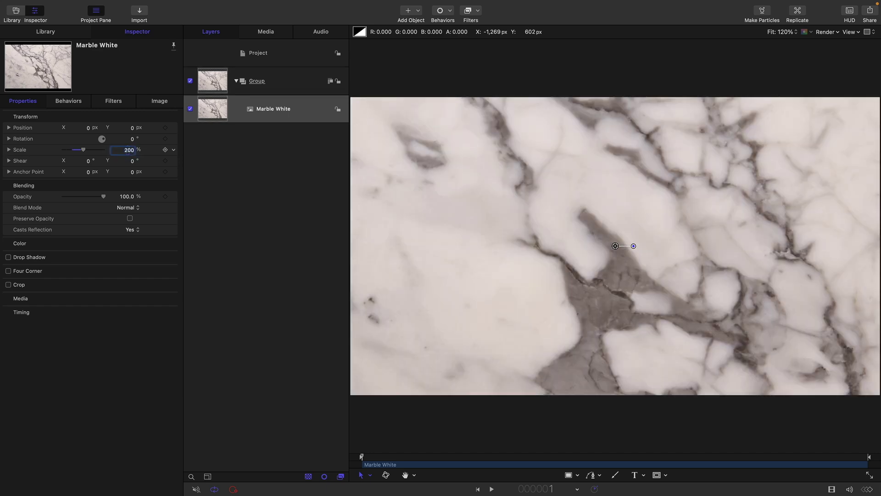
pyautogui.click(9, 139)
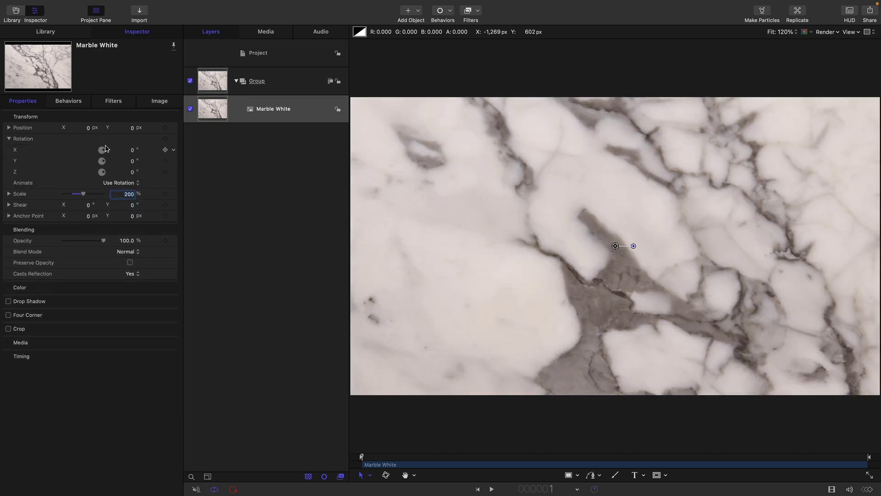
pyautogui.click(132, 150)
pyautogui.write('-90')
pyautogui.press('Return')
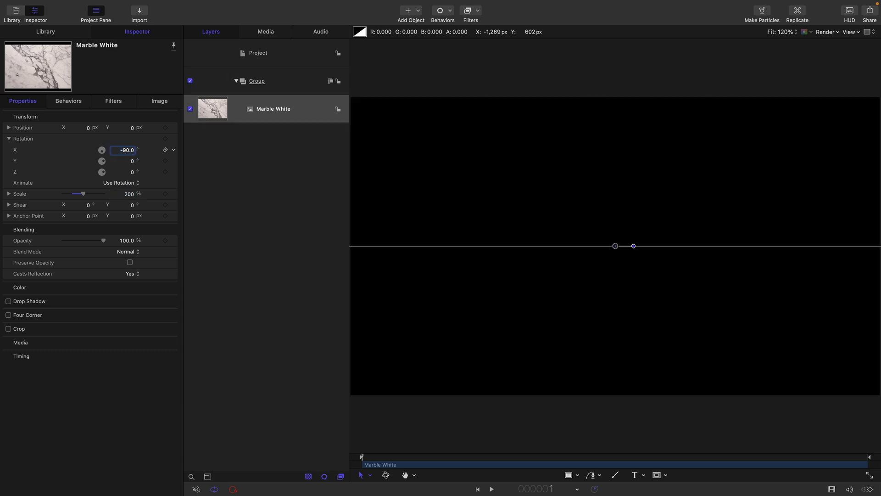
pyautogui.click(132, 128)
pyautogui.write('-100')
pyautogui.press('Return')
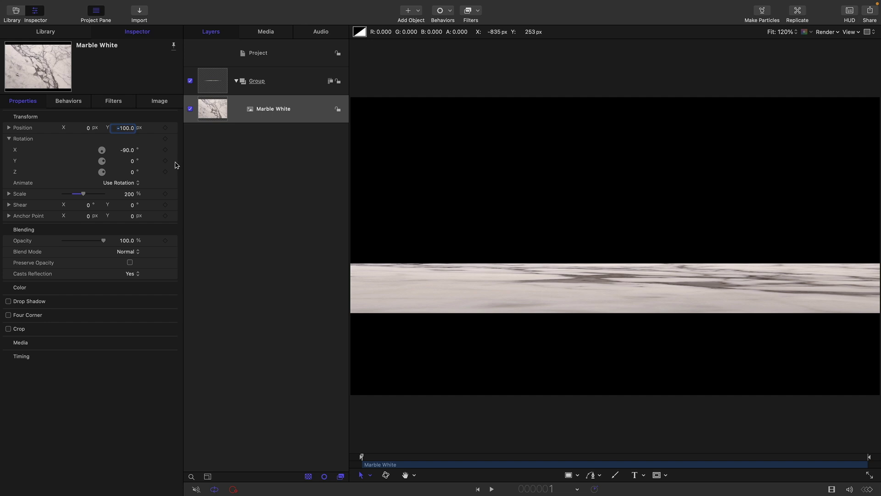
# Create a new empty group and add a text layer reading MOTION.
pyautogui.click(217, 80)
pyautogui.click(276, 57)
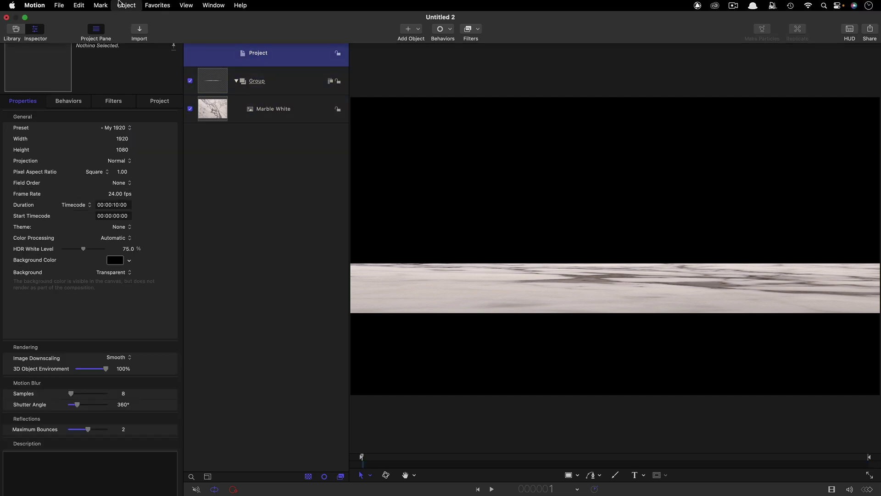
pyautogui.click(120, 5)
pyautogui.click(138, 18)
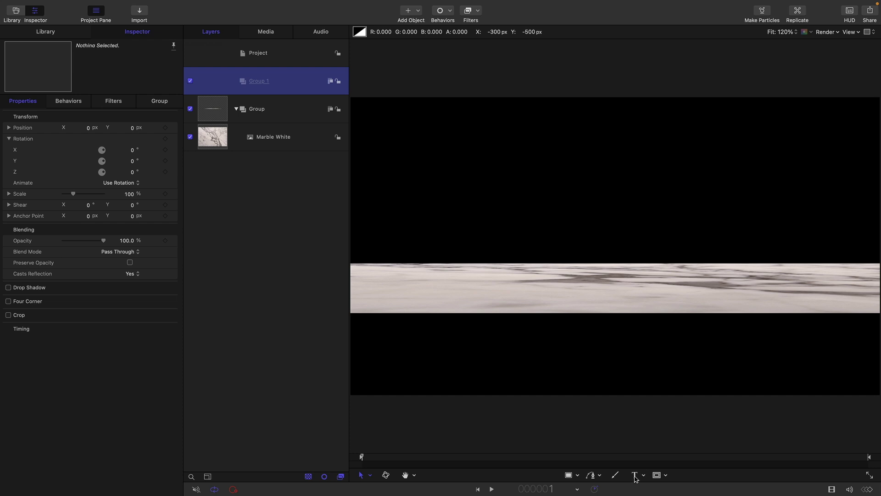
pyautogui.click(634, 475)
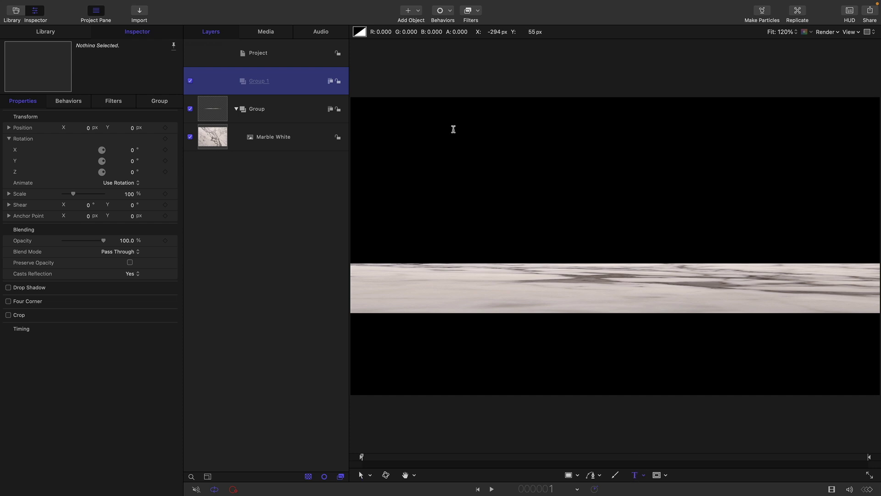
pyautogui.click(529, 178)
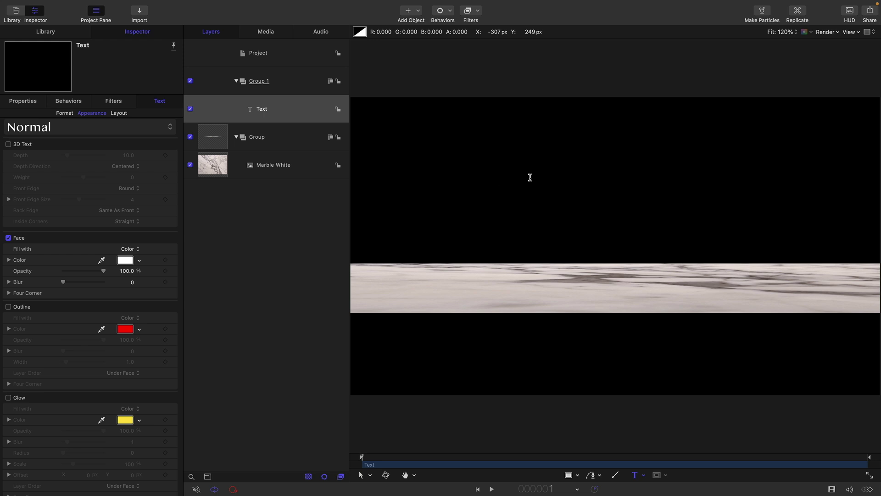
pyautogui.write('MOTION')
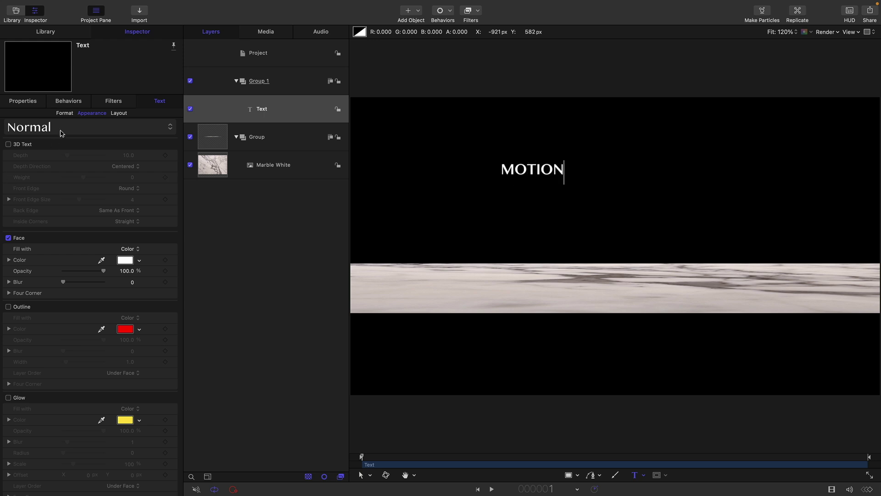
# Center-align the MOTION text, reset its position to centre and set size 300.
pyautogui.click(64, 113)
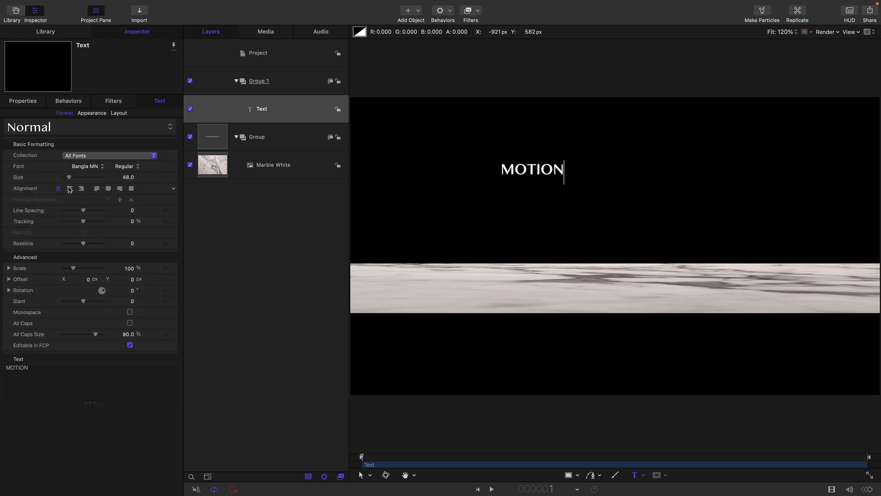
pyautogui.click(70, 189)
pyautogui.click(28, 101)
pyautogui.rightClick(81, 119)
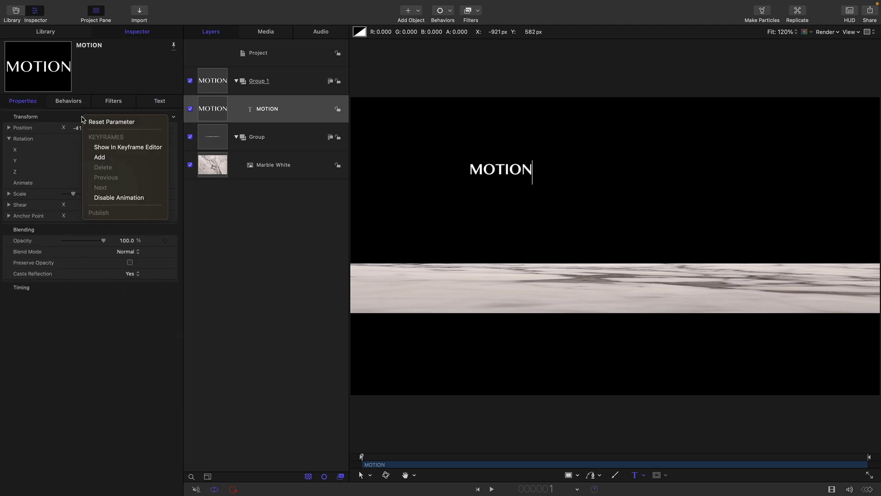
pyautogui.click(93, 122)
pyautogui.click(158, 101)
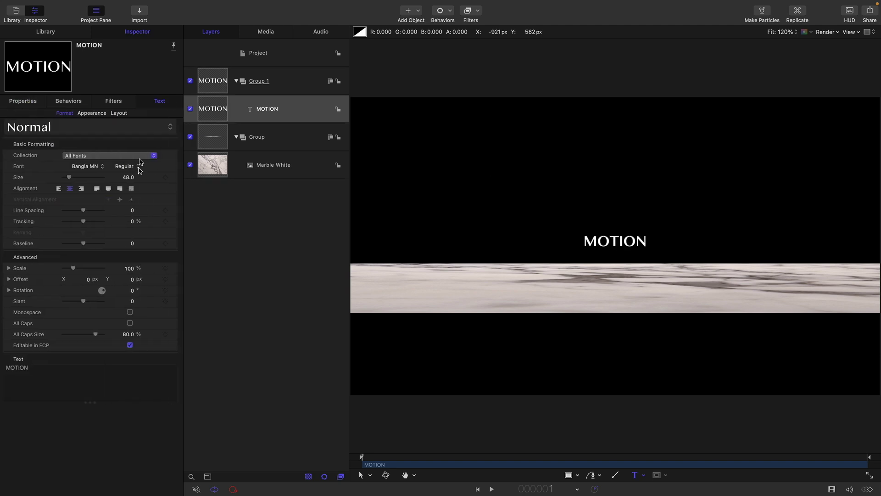
pyautogui.doubleClick(128, 178)
pyautogui.write('300')
pyautogui.press('Return')
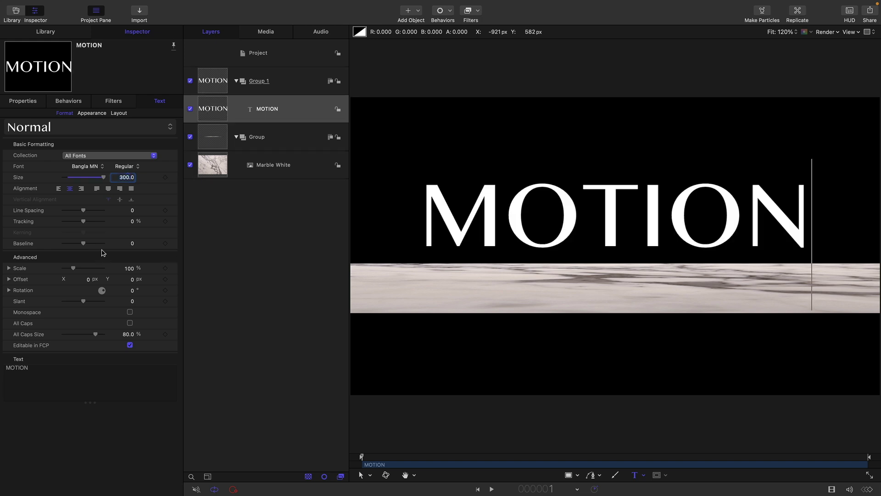
# Enable 3D Text on MOTION with Depth 75, Environment off and Matte substance.
pyautogui.click(91, 114)
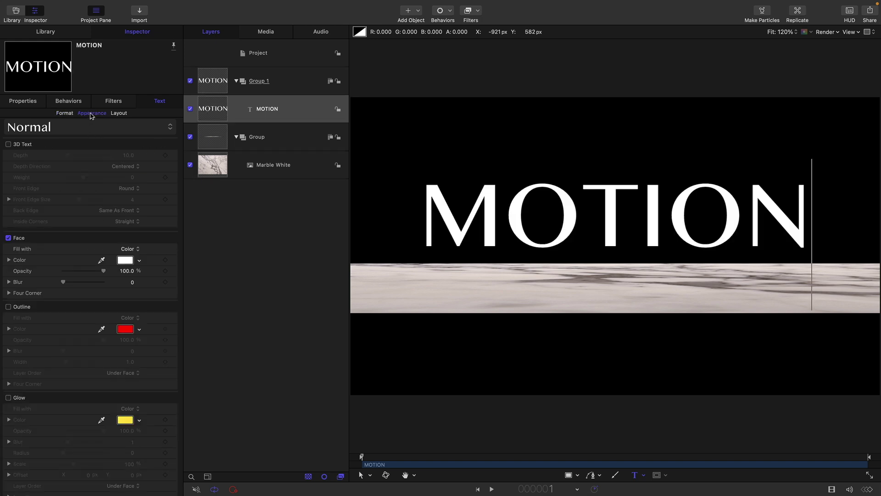
pyautogui.click(8, 145)
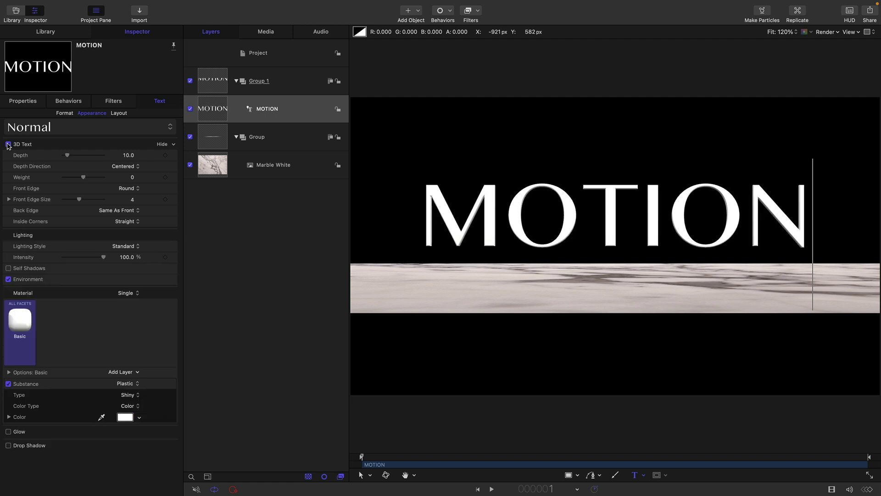
pyautogui.click(8, 280)
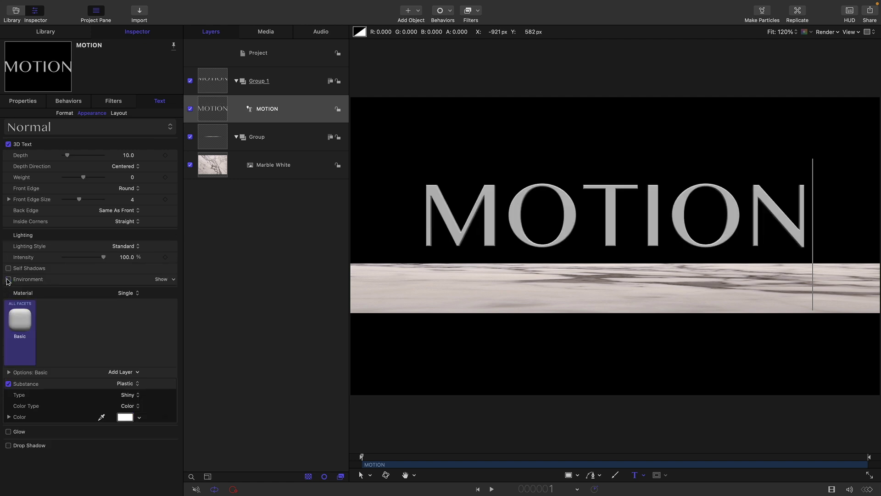
pyautogui.click(129, 155)
pyautogui.press('BackSpace')
pyautogui.press('Return')
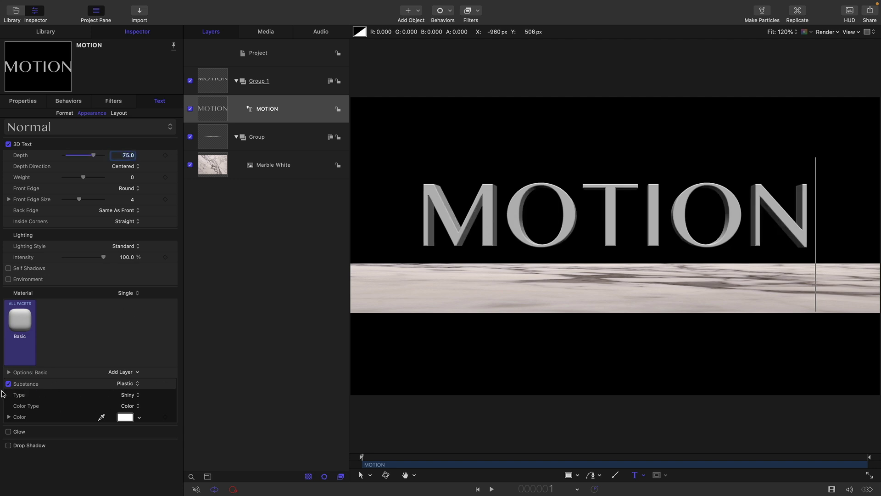
pyautogui.click(129, 396)
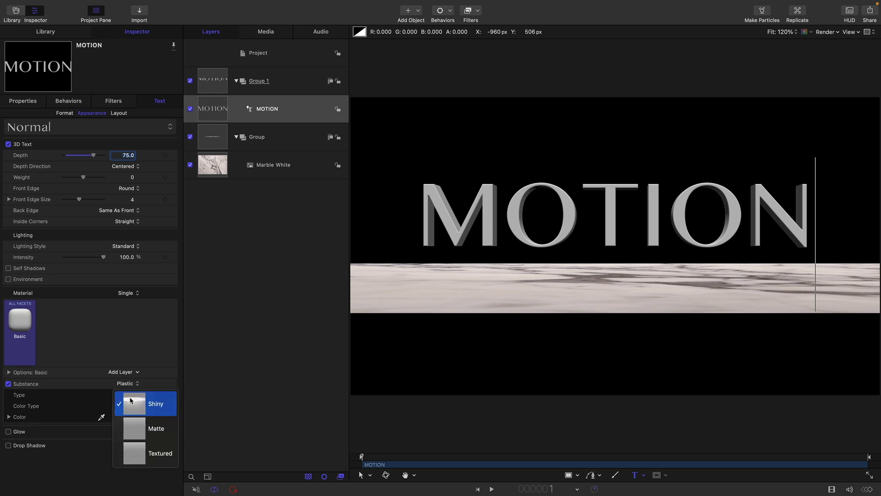
pyautogui.click(133, 429)
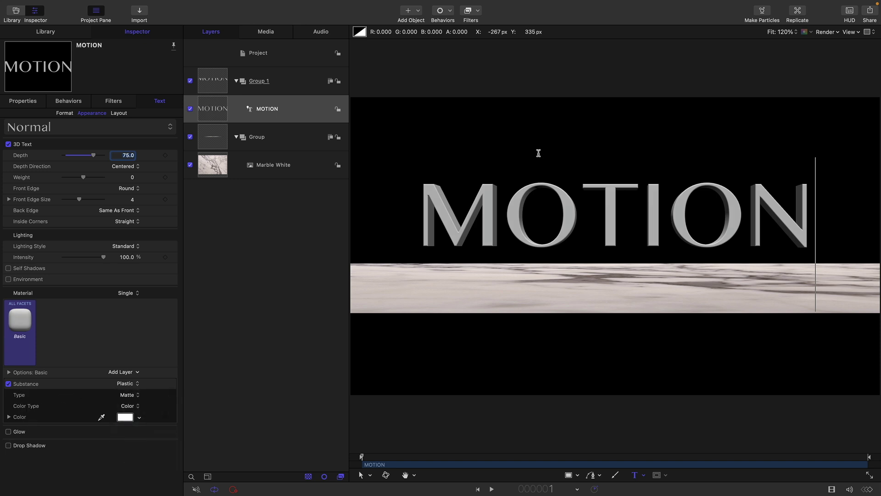
pyautogui.click(210, 108)
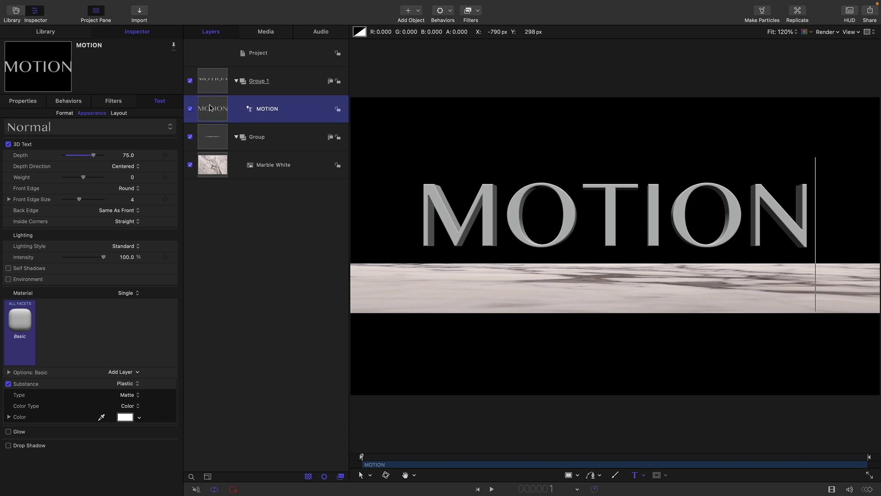
# Duplicate the MOTION text layer and set the MOTION copy's Blend Mode to Subtract.
pyautogui.rightClick(210, 108)
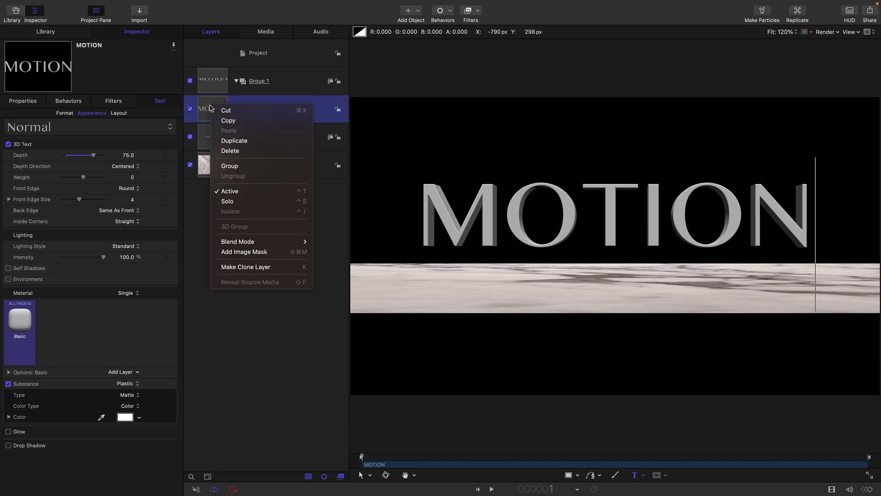
pyautogui.click(240, 142)
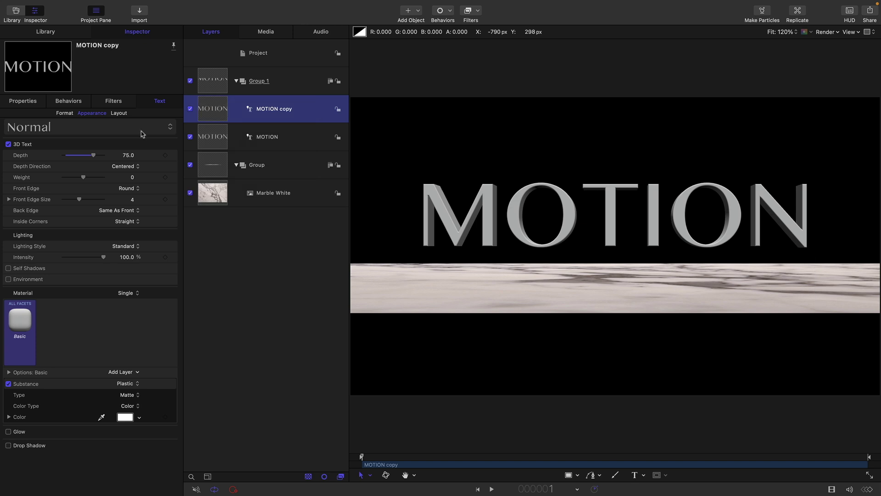
pyautogui.click(24, 101)
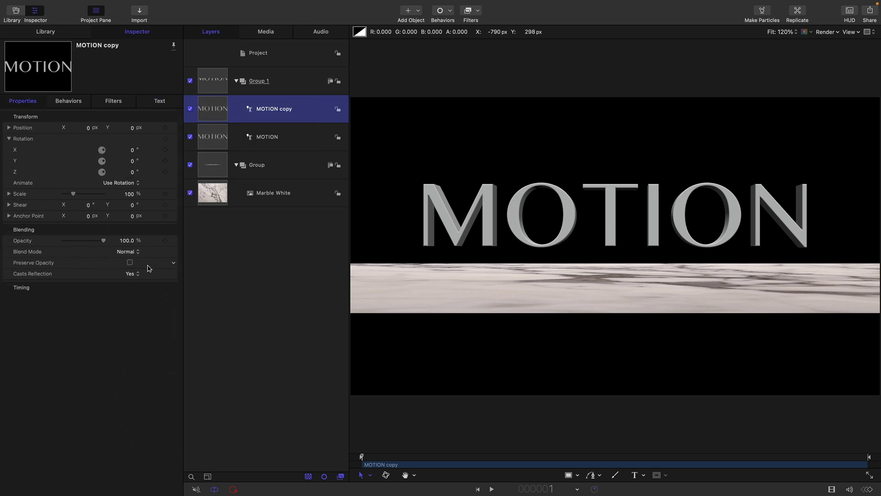
pyautogui.click(131, 256)
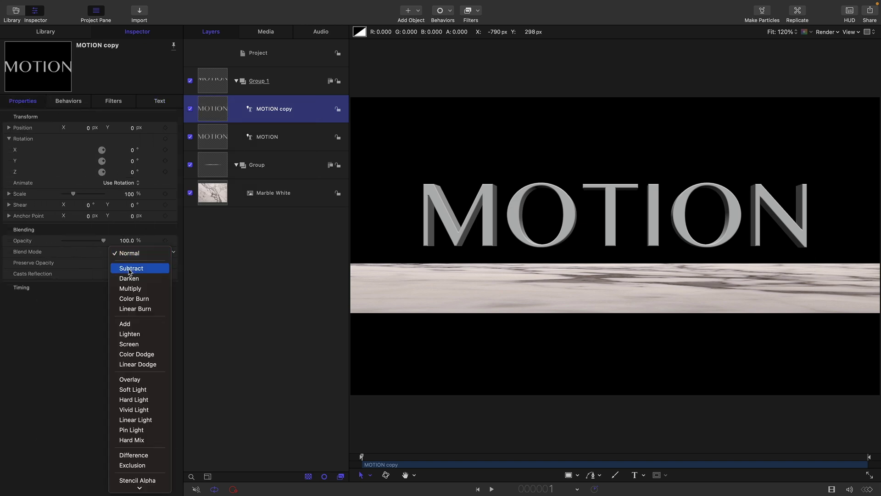
pyautogui.click(130, 268)
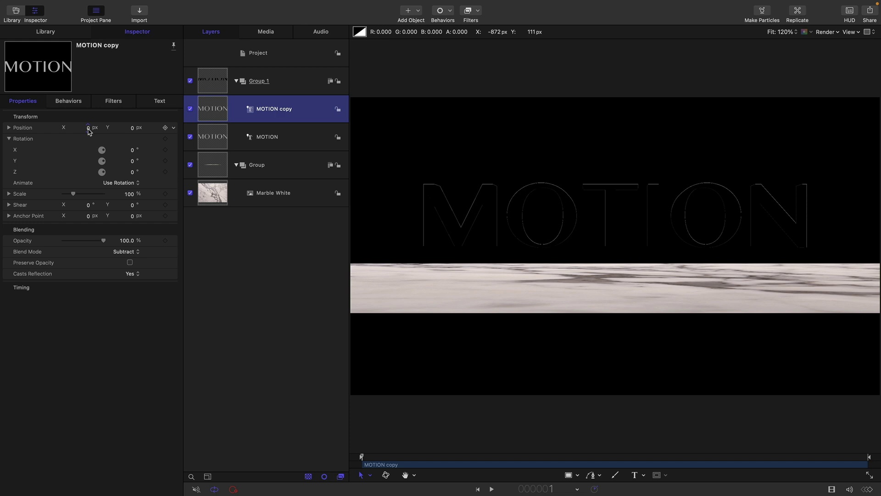
# Offset MOTION copy to Position X -2 and Y -2, previewing the outline at frame 56.
pyautogui.click(88, 129)
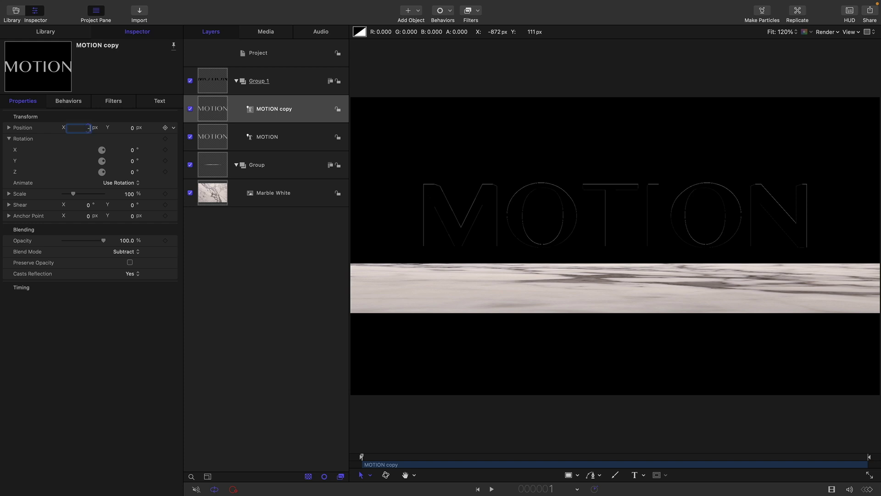
pyautogui.write('-2')
pyautogui.press('Tab')
pyautogui.write('-')
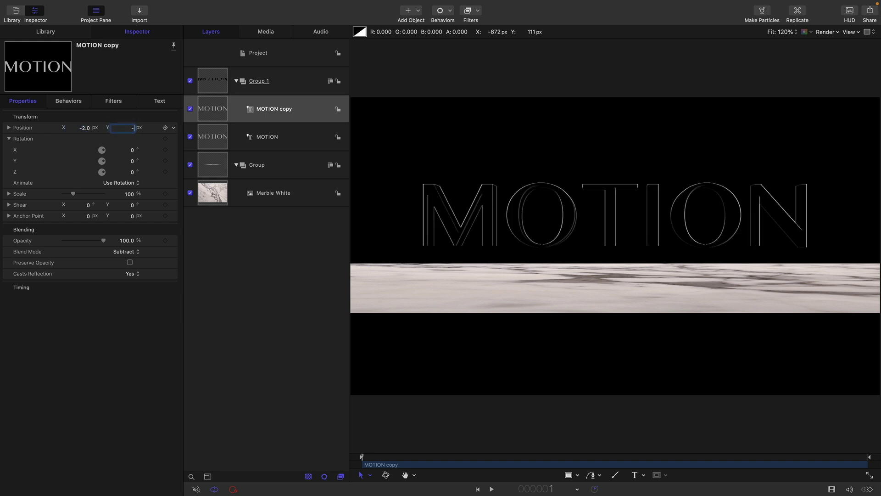
pyautogui.write('2')
pyautogui.press('Return')
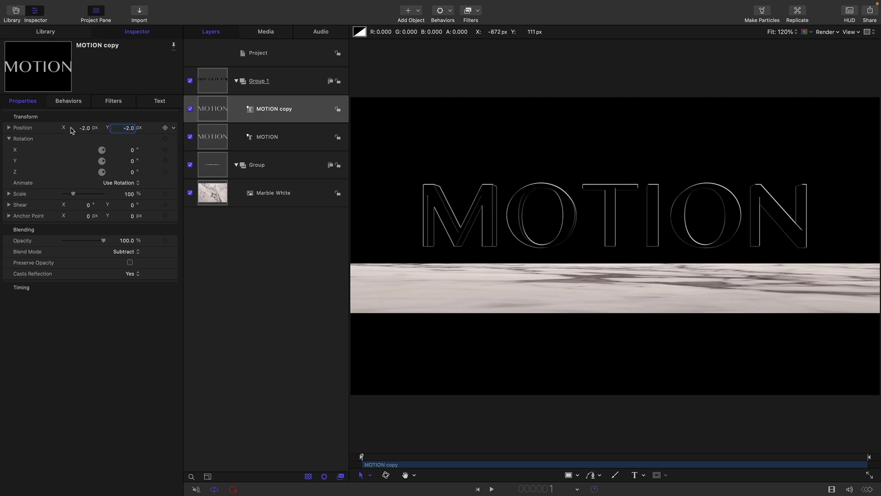
pyautogui.moveTo(403, 458); pyautogui.dragTo(476, 465)
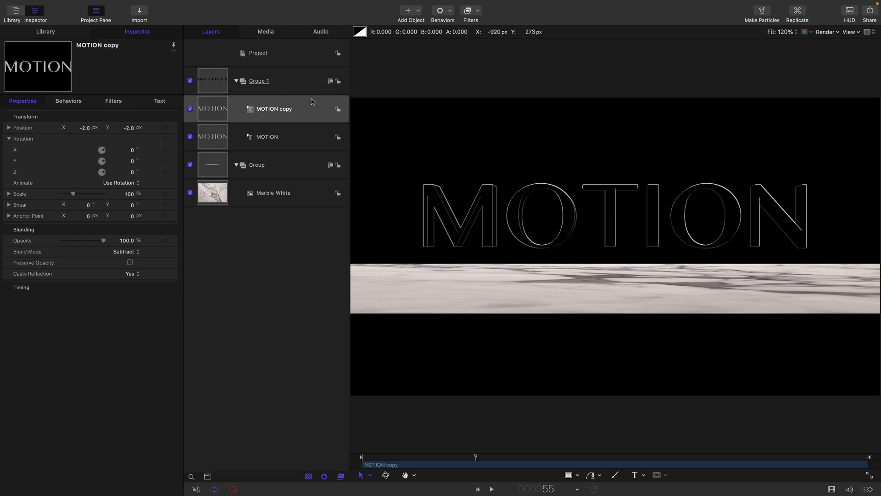
# Make Group 1 and the floor Group 3D and add a camera to the scene.
pyautogui.click(330, 82)
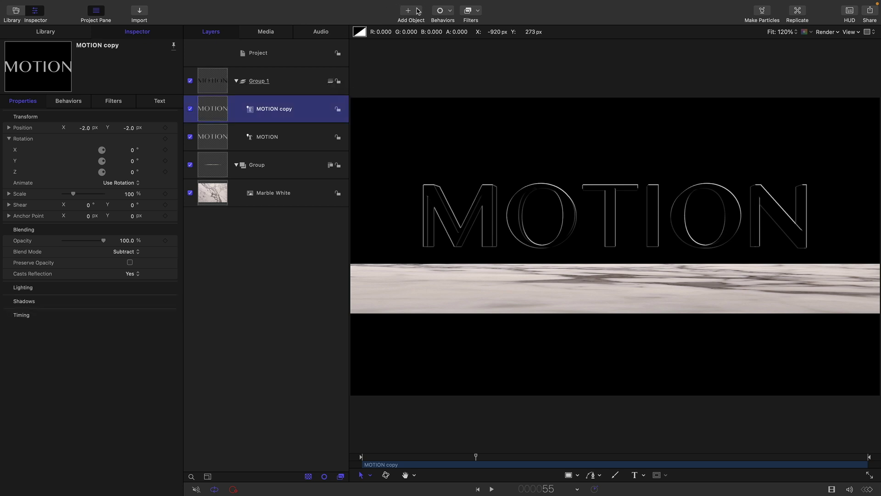
pyautogui.click(417, 10)
pyautogui.click(428, 38)
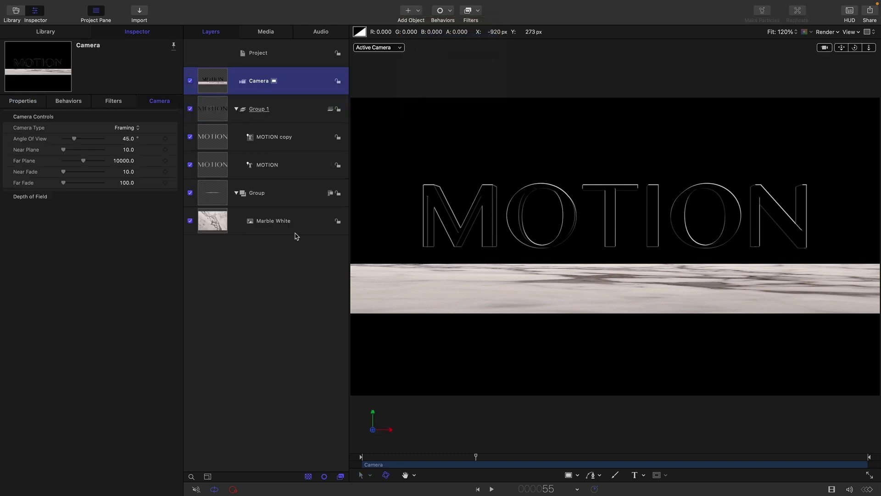
pyautogui.click(331, 193)
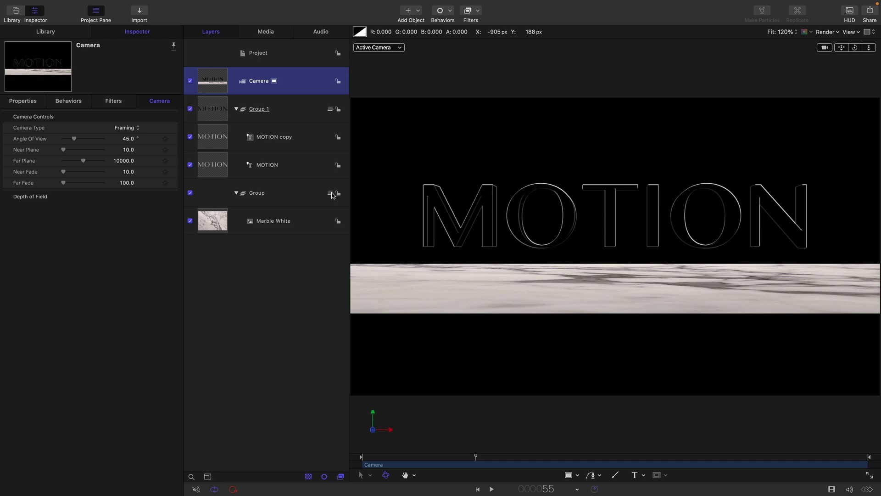
# Tilt the camera to Rotation X -16° and briefly toggle the marble floor's visibility.
pyautogui.click(17, 100)
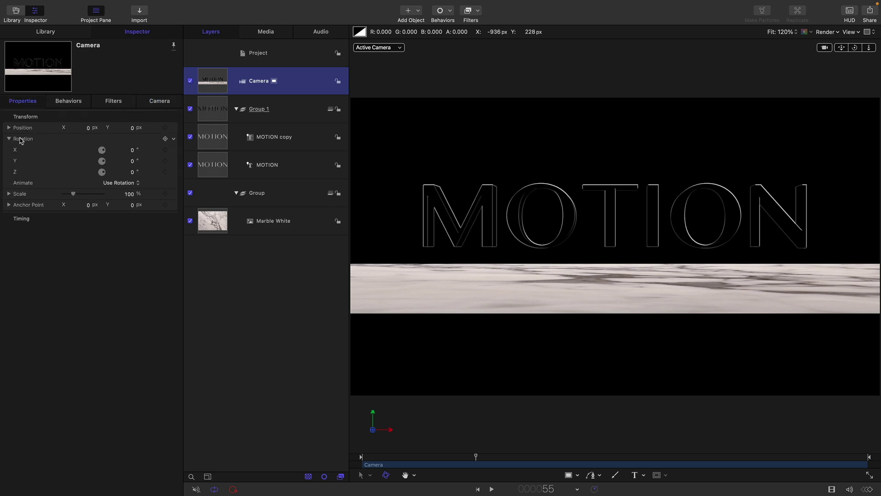
pyautogui.moveTo(133, 153); pyautogui.dragTo(125, 155)
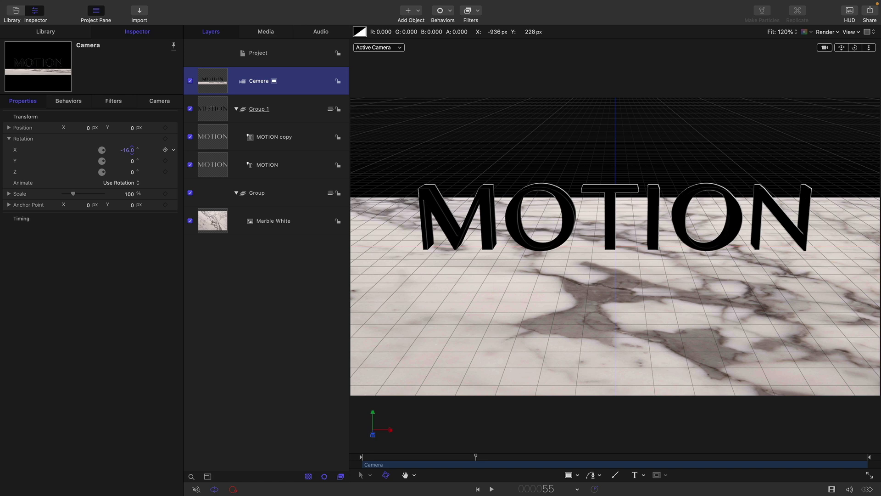
pyautogui.click(189, 193)
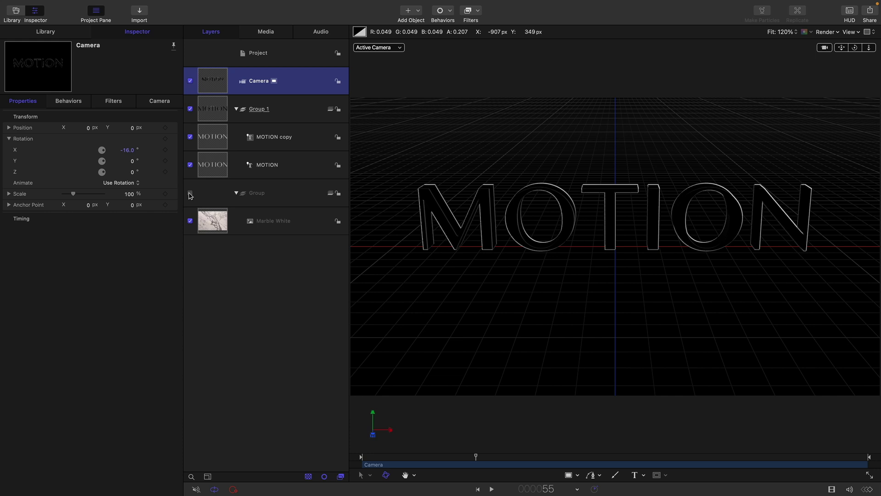
pyautogui.click(190, 194)
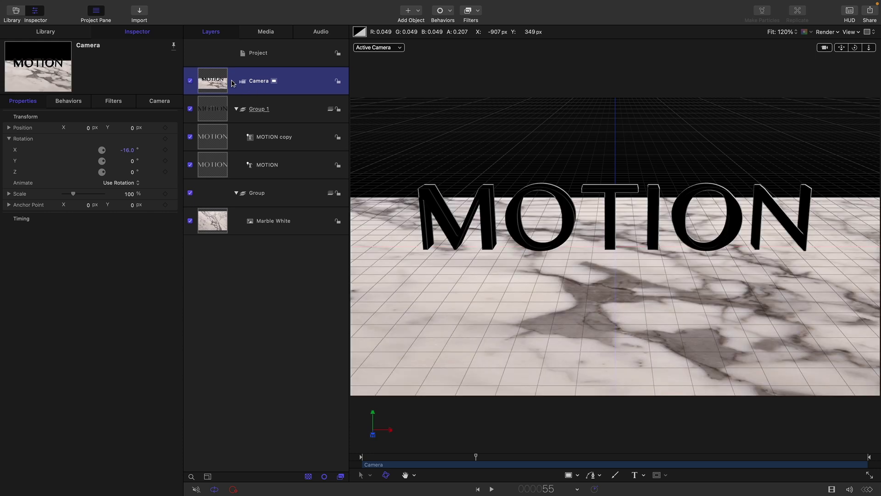
pyautogui.click(218, 111)
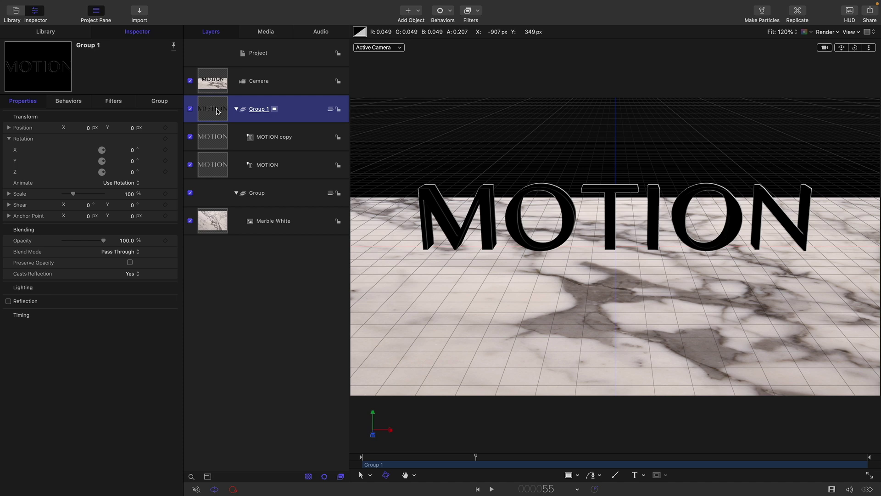
# Apply a Luma Keyer to Group 1, test its Mix and leave it at 100%.
pyautogui.click(478, 14)
pyautogui.moveTo(484, 95)
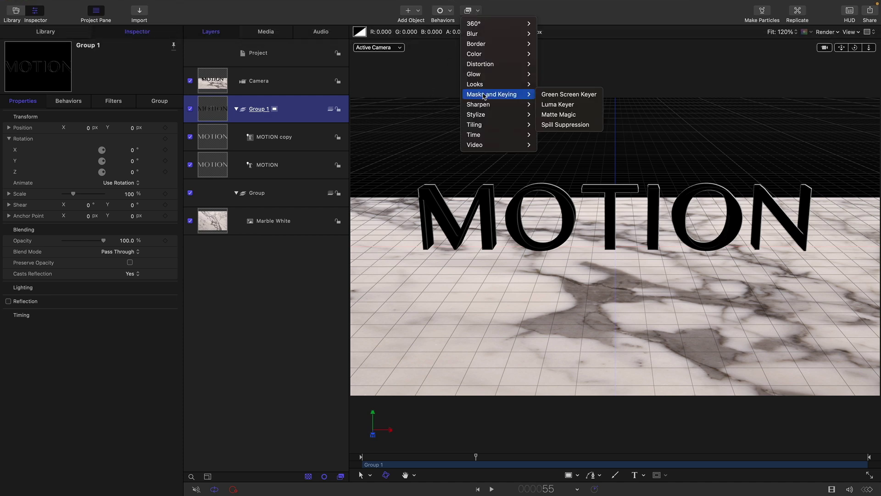
pyautogui.click(561, 105)
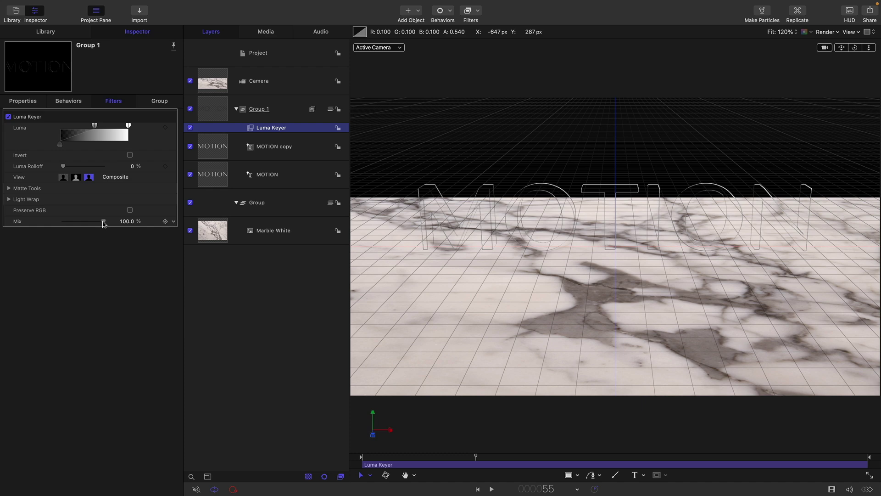
pyautogui.moveTo(104, 223); pyautogui.dragTo(94, 226)
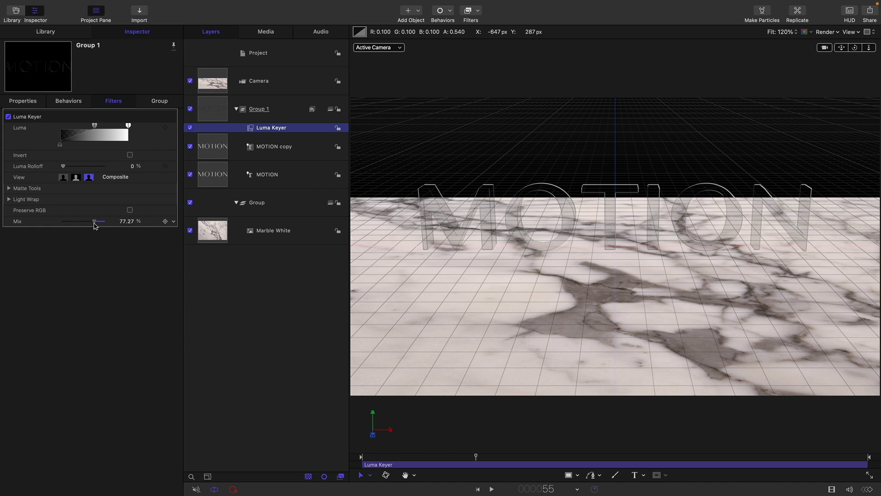
pyautogui.moveTo(95, 225); pyautogui.dragTo(130, 223)
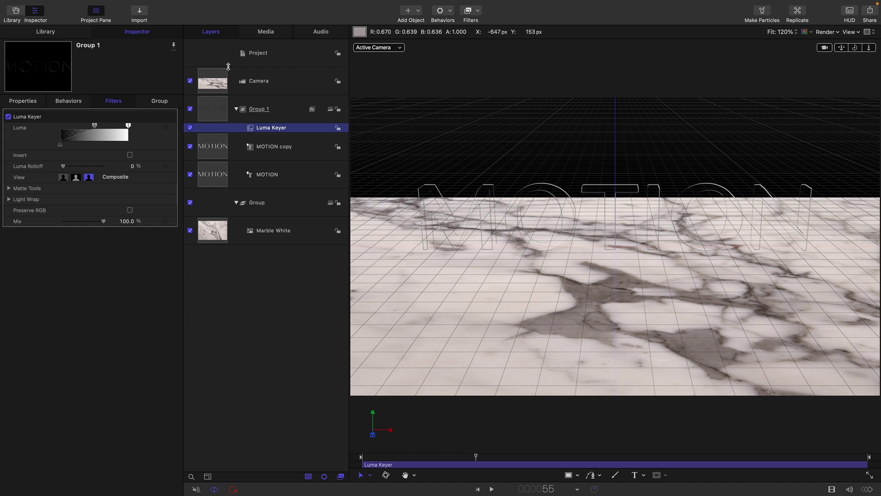
# Add a point light to the scene and turn off Show 3D Overlays.
pyautogui.click(419, 11)
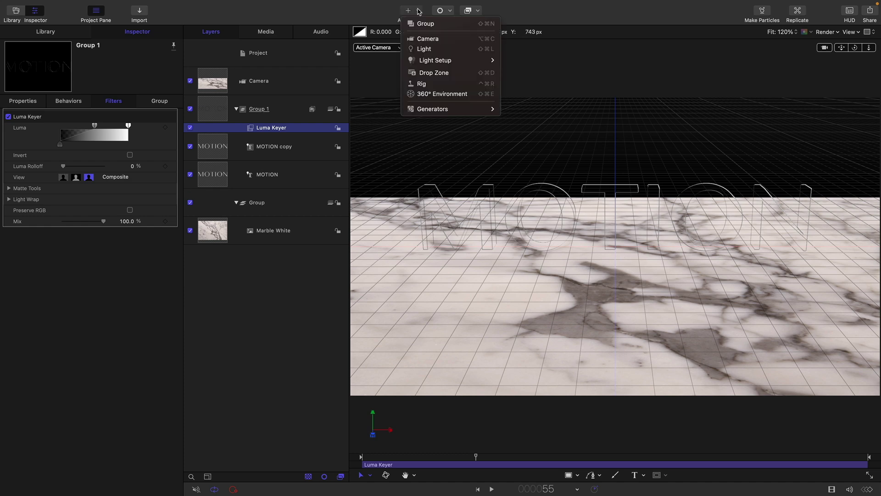
pyautogui.click(430, 50)
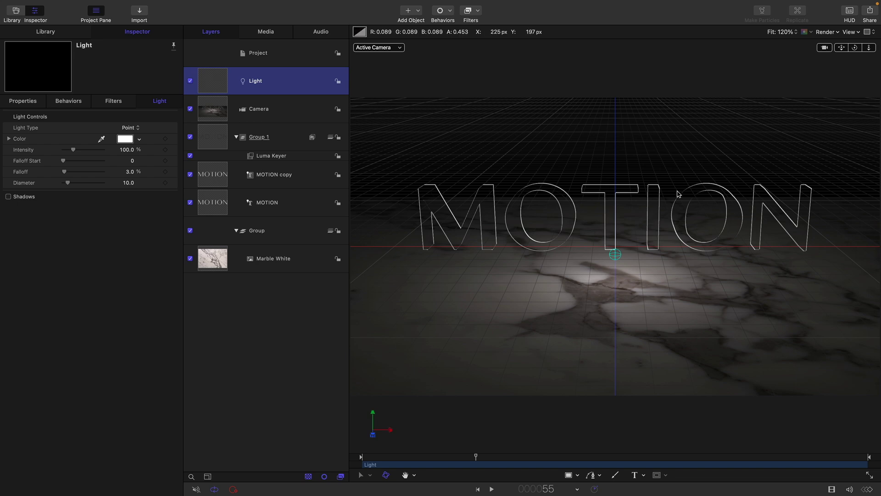
pyautogui.click(848, 31)
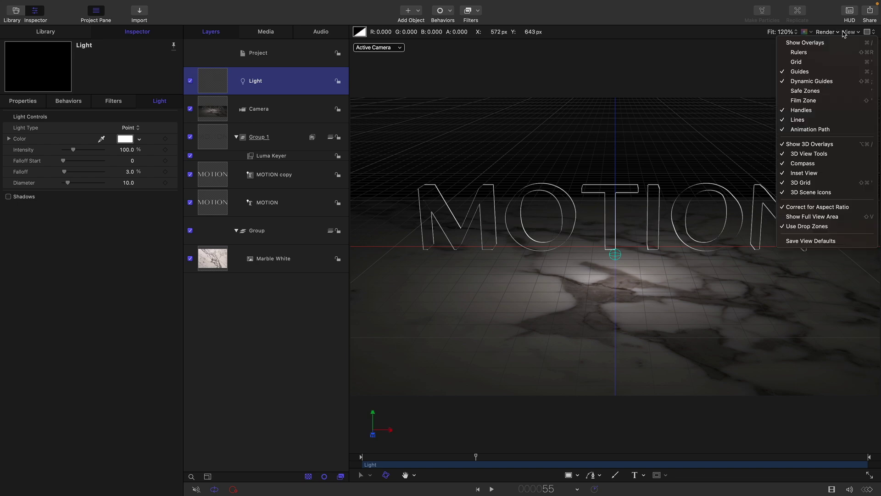
pyautogui.click(819, 144)
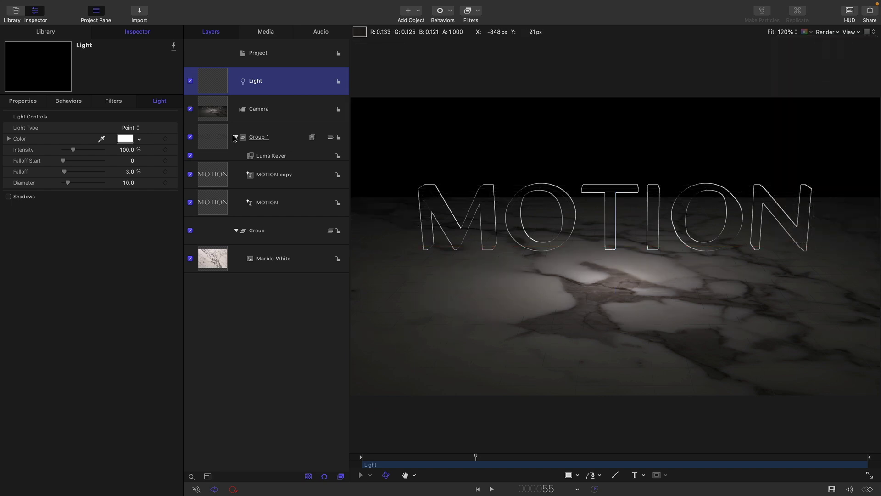
# Rename Group 1 to MOTION in the Layers list.
pyautogui.doubleClick(262, 138)
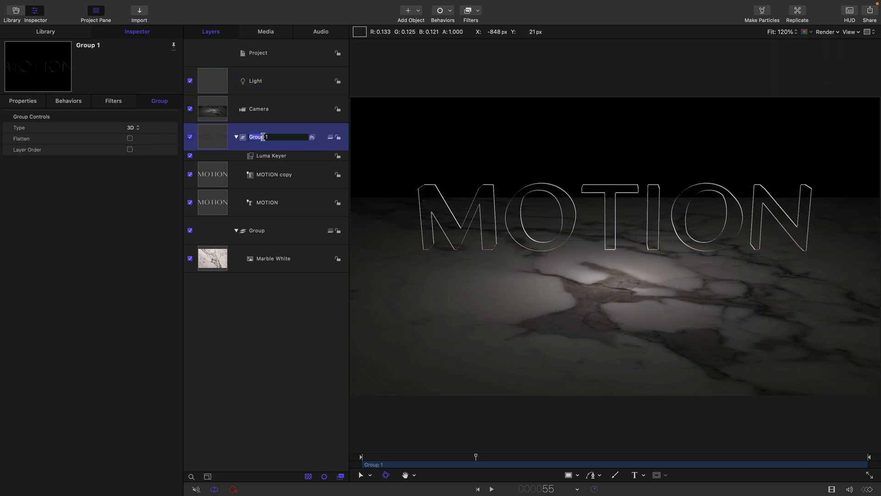
pyautogui.press('super+a')
pyautogui.write('MOT')
pyautogui.press('Return')
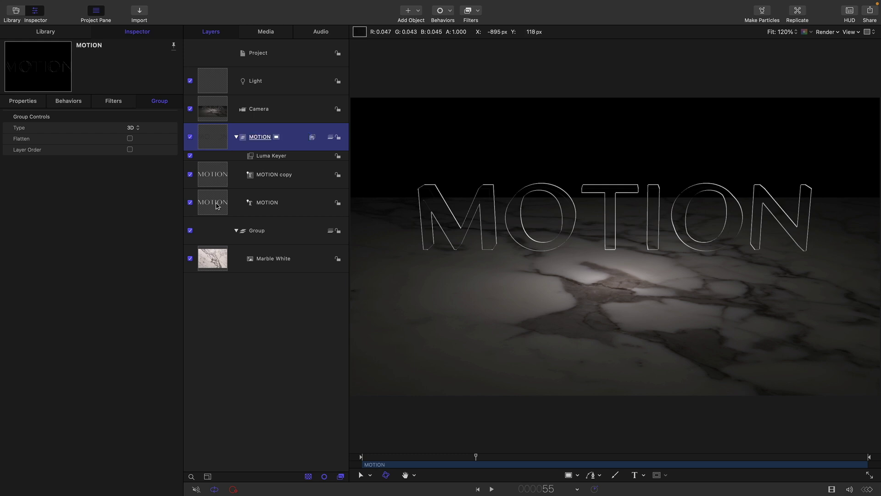
pyautogui.click(216, 177)
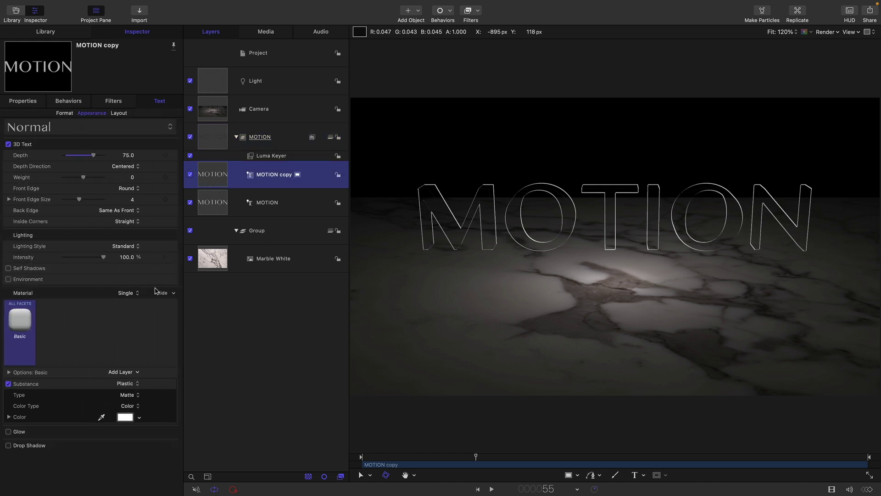
pyautogui.click(70, 114)
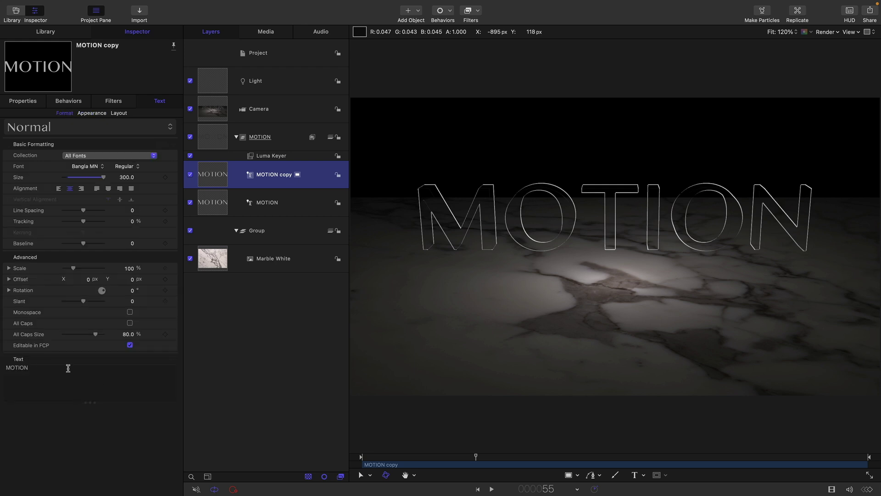
pyautogui.rightClick(175, 361)
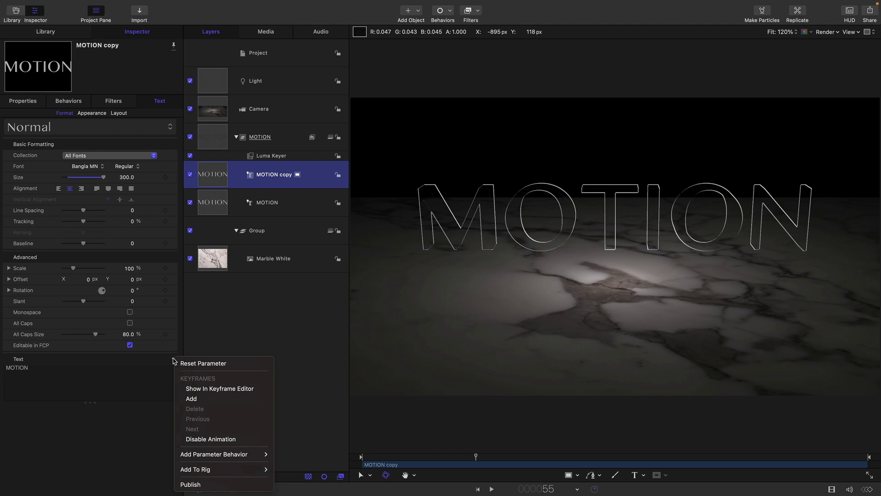
pyautogui.moveTo(195, 455)
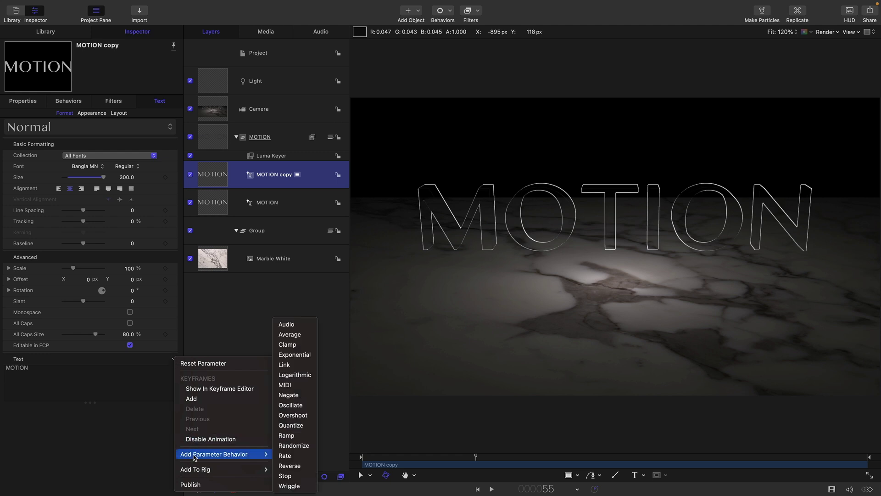
pyautogui.click(284, 364)
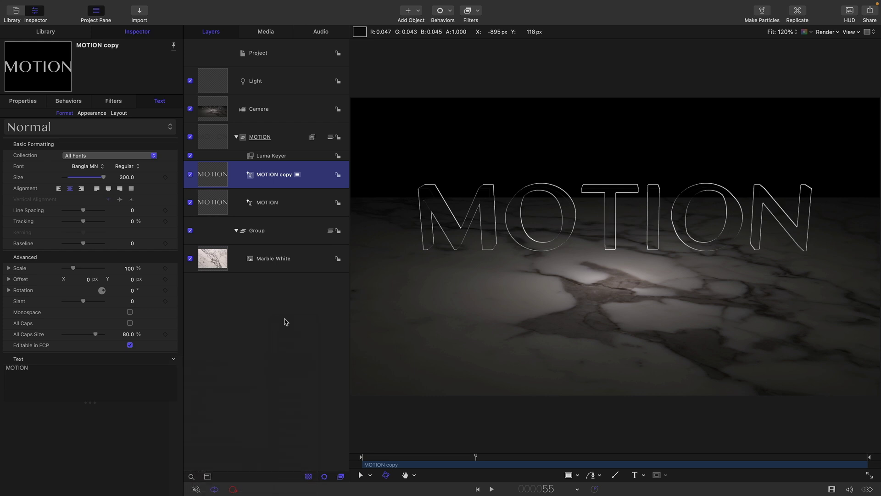
pyautogui.moveTo(219, 215); pyautogui.dragTo(124, 134)
pyautogui.click(214, 215)
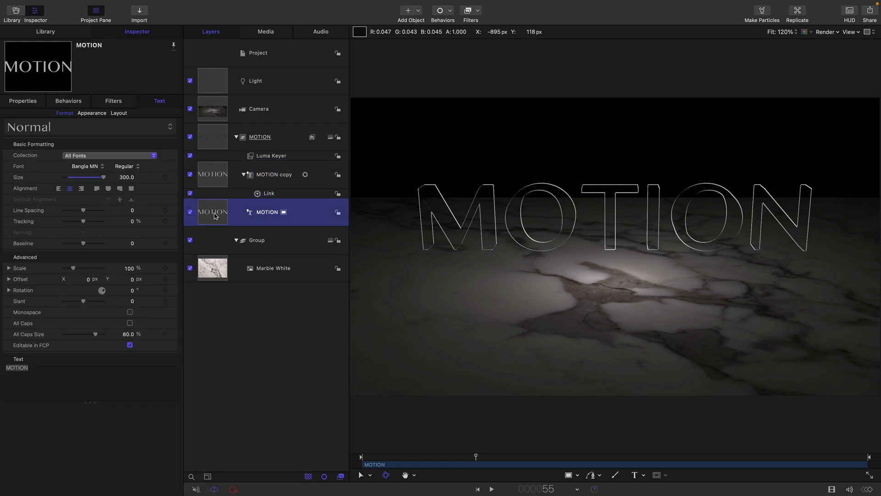
pyautogui.click(57, 365)
pyautogui.moveTo(57, 364); pyautogui.dragTo(1, 366)
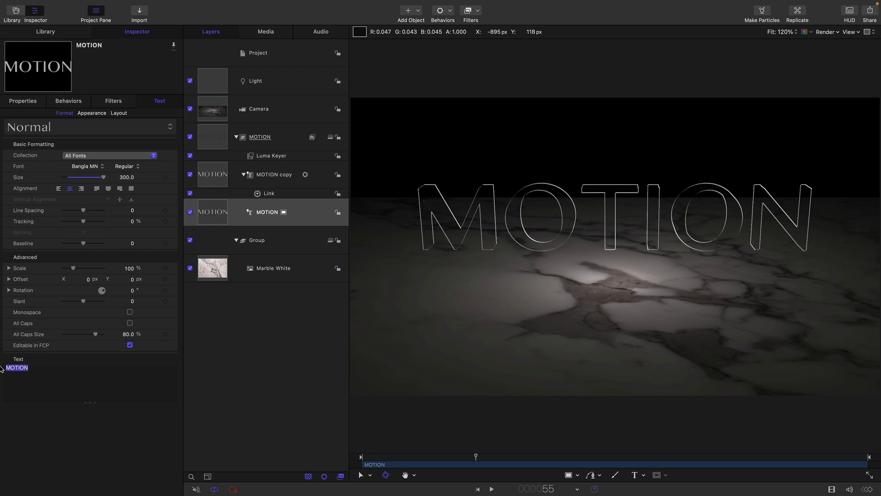
pyautogui.write('CHANGER')
pyautogui.press('BackSpace')
pyautogui.press('BackSpace')
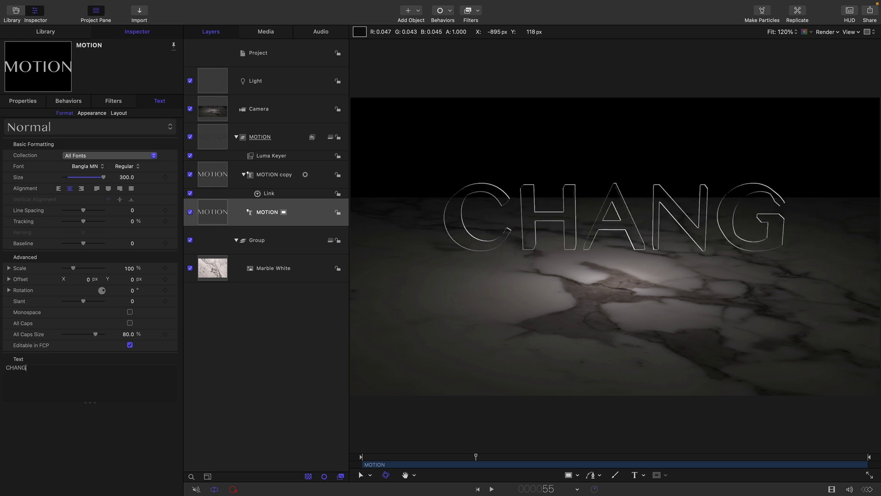
pyautogui.press('BackSpace')
pyautogui.press('BackSpace')
pyautogui.press('BackSpace')
pyautogui.press('BackSpace')
pyautogui.press('BackSpace')
pyautogui.write('MOTION')
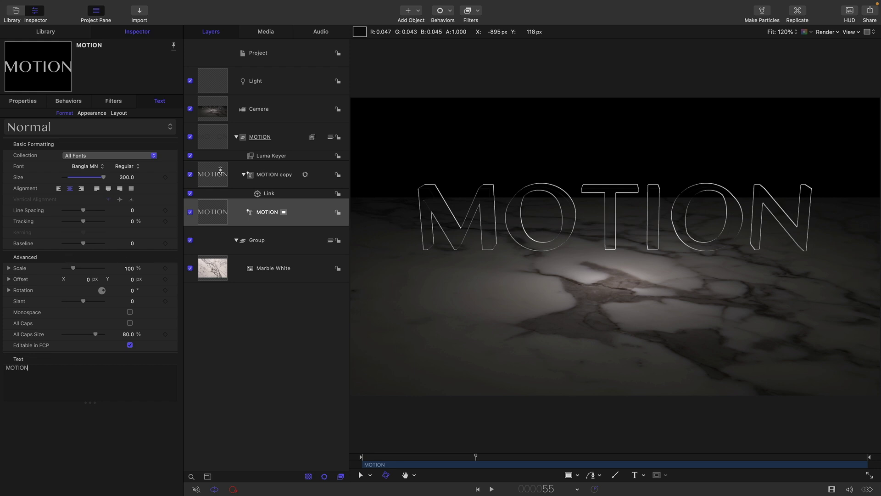
# Duplicate the MOTION group and rename the copy TUTORIALS.
pyautogui.click(236, 137)
pyautogui.click(213, 143)
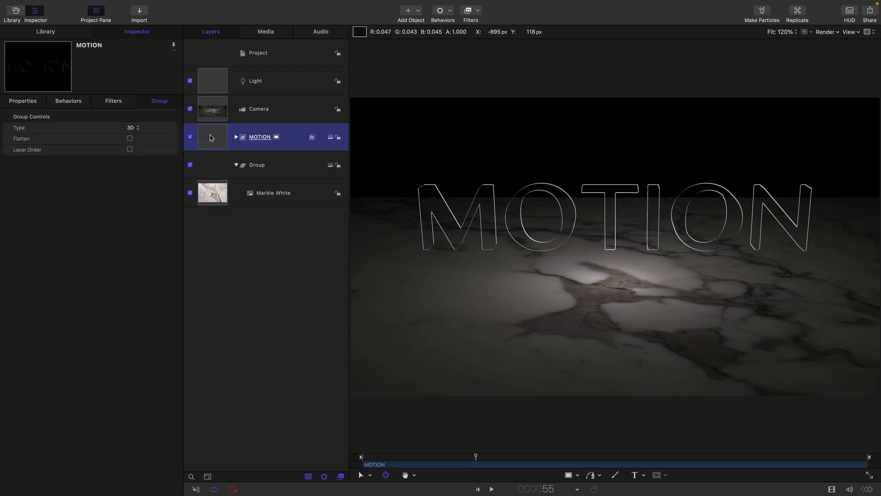
pyautogui.rightClick(211, 134)
pyautogui.click(237, 167)
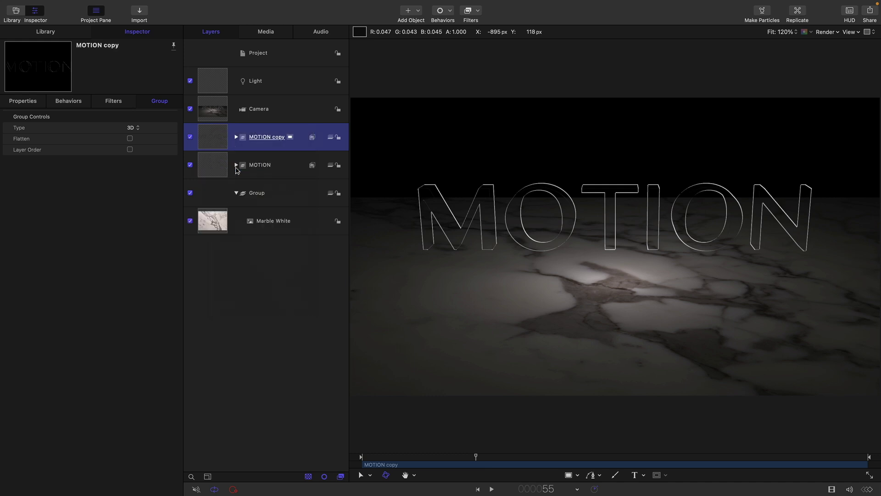
pyautogui.doubleClick(271, 138)
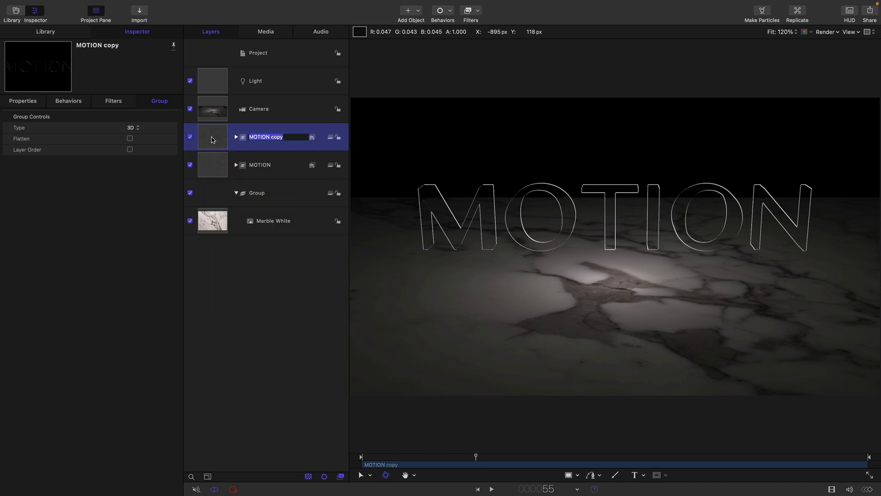
pyautogui.write('TUTORIALS')
pyautogui.press('Return')
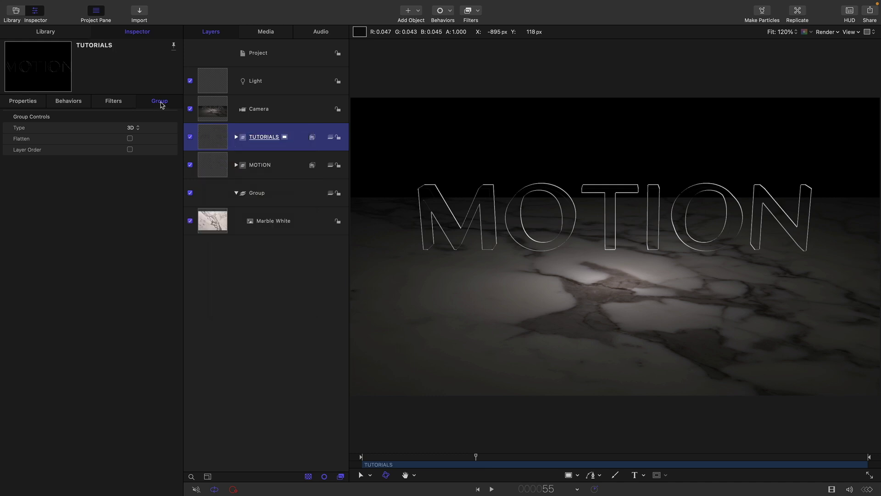
# Bring the TUTORIALS group forward to Position Z 250.
pyautogui.click(17, 104)
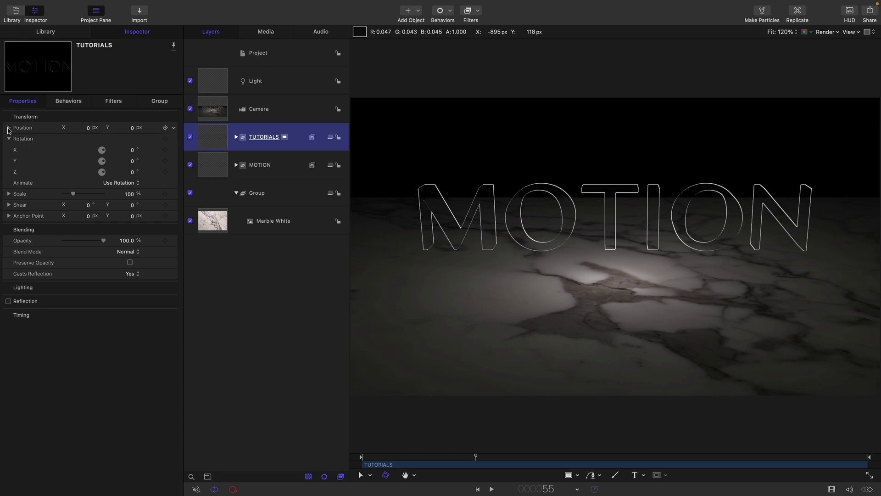
pyautogui.click(9, 128)
pyautogui.click(132, 161)
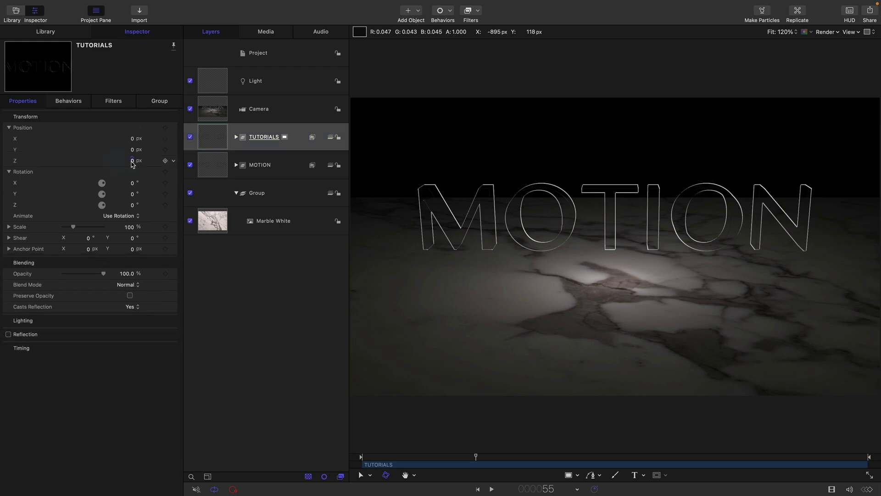
pyautogui.write('250')
pyautogui.press('Return')
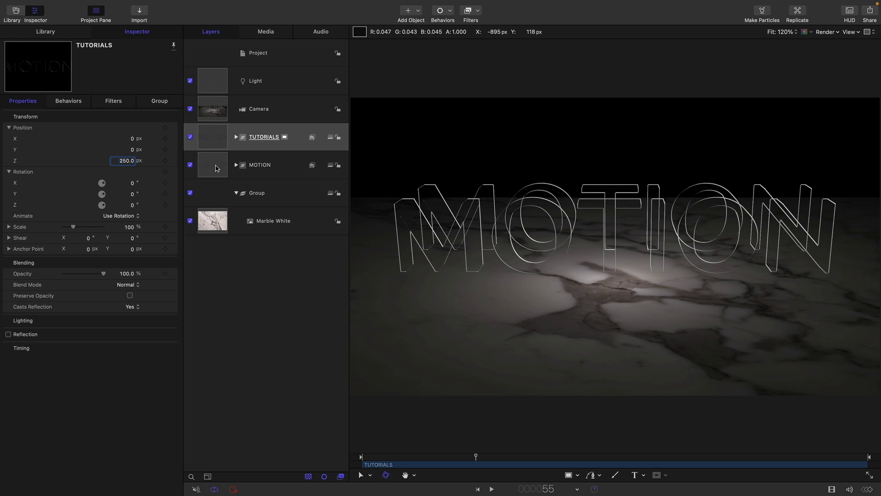
# Raise the MOTION group to Position Y 100.
pyautogui.click(217, 169)
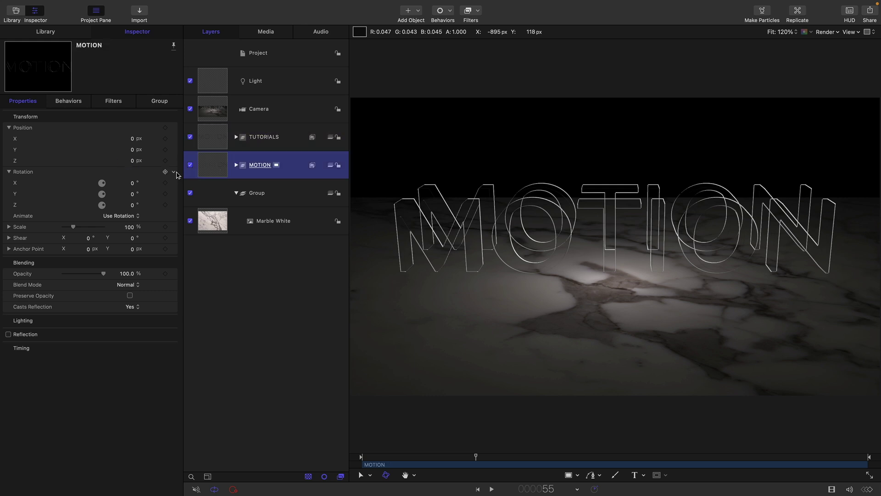
pyautogui.click(132, 149)
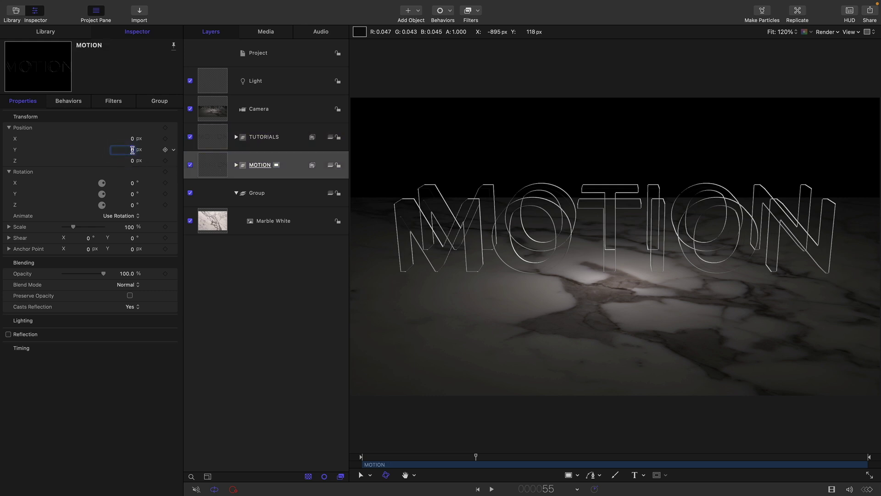
pyautogui.press('Return')
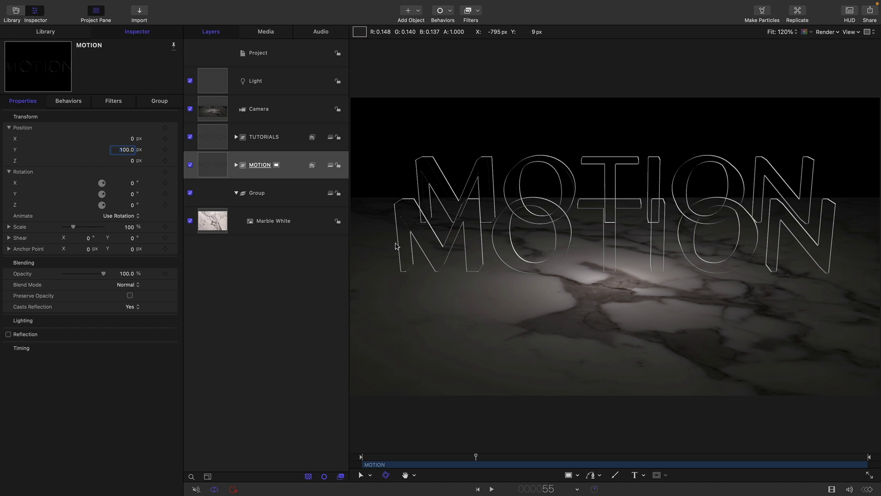
# Change the MOTION copy 2 text inside the TUTORIALS group to read TUTORIALS.
pyautogui.click(216, 139)
pyautogui.click(237, 137)
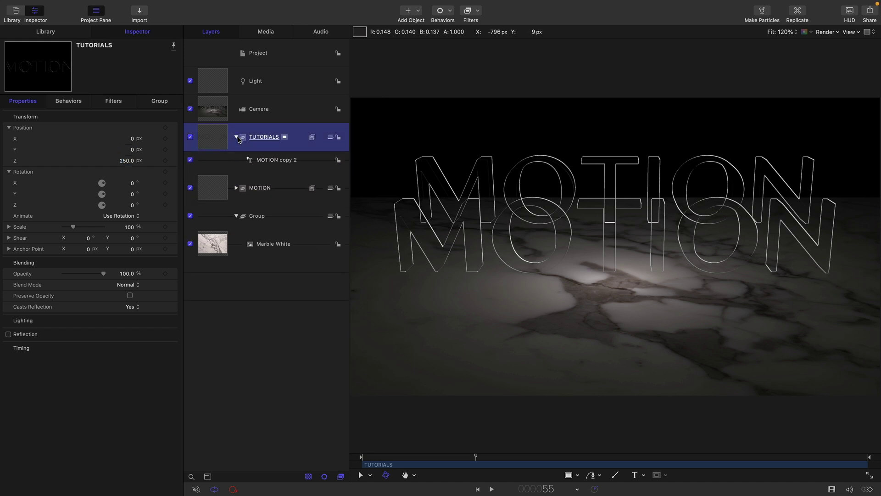
pyautogui.click(211, 200)
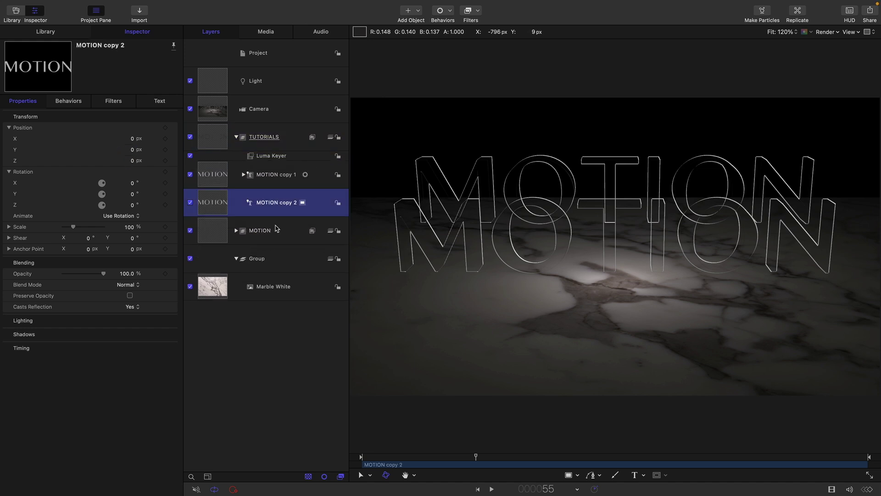
pyautogui.click(160, 101)
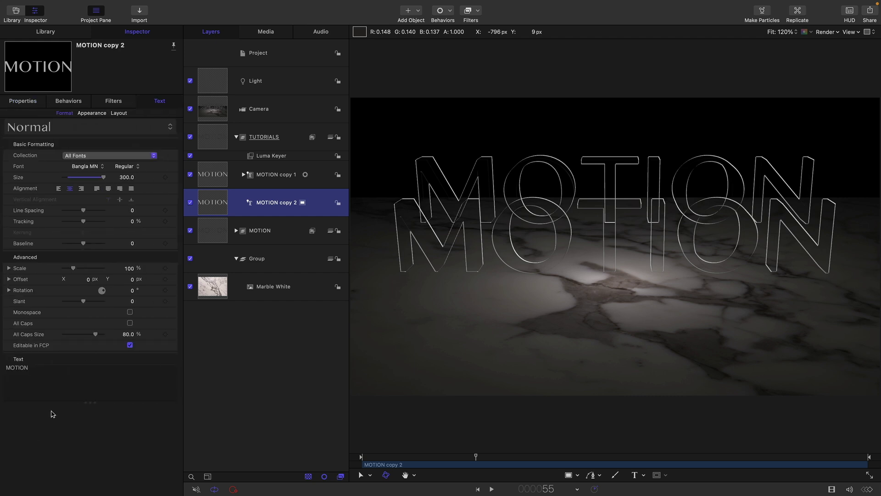
pyautogui.moveTo(57, 370); pyautogui.dragTo(2, 361)
pyautogui.write('TUTORIALS')
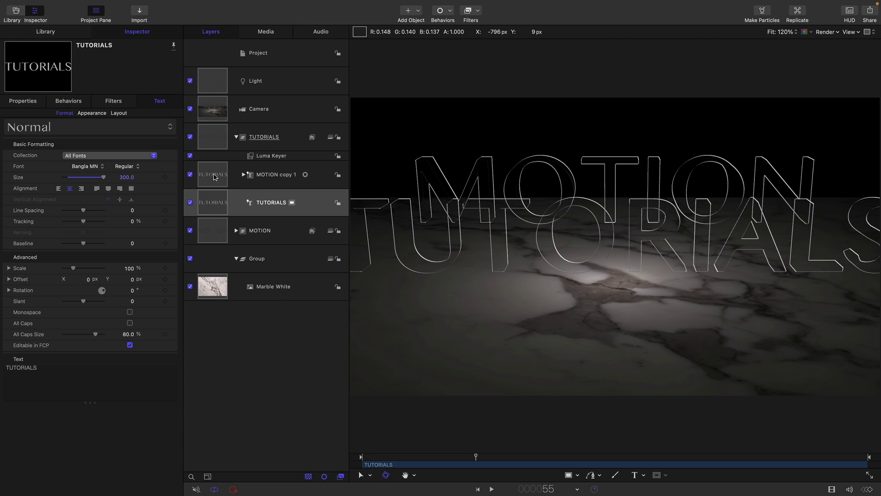
# Set both text layers to size 250 and angle the camera to about -19° on Y.
pyautogui.keyDown('shift'); pyautogui.click(214, 177); pyautogui.keyUp('shift')
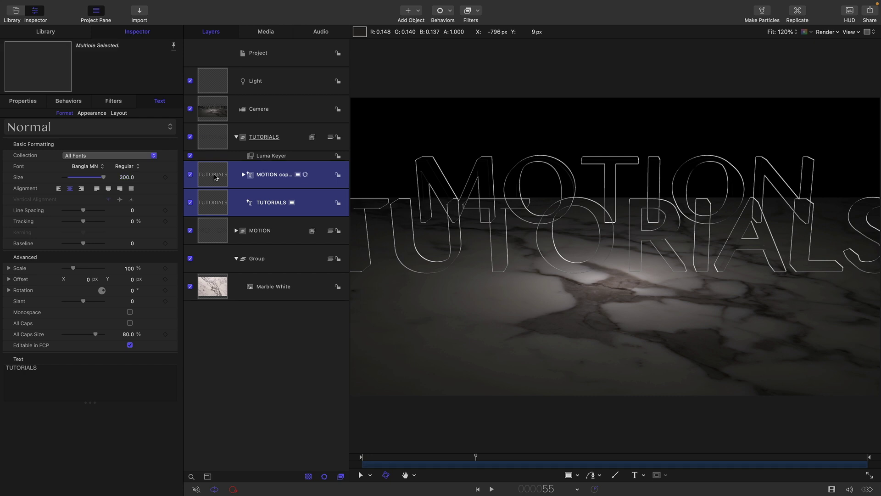
pyautogui.moveTo(140, 178); pyautogui.dragTo(128, 179)
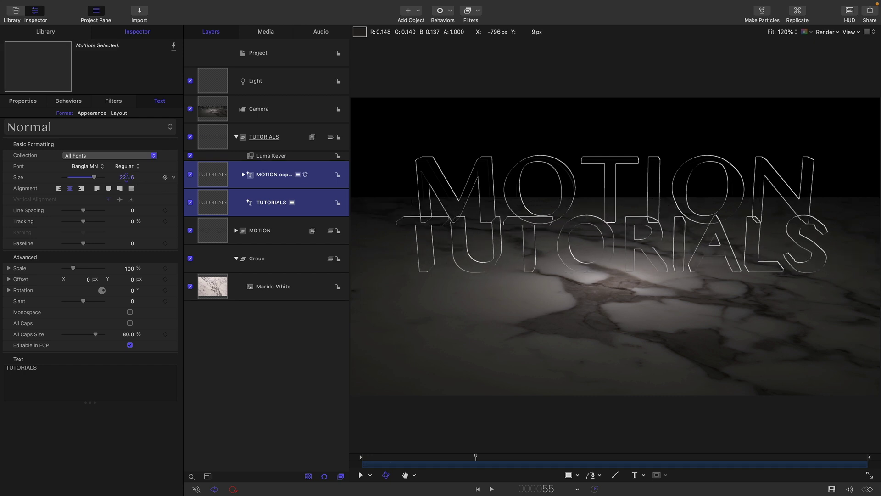
pyautogui.click(127, 179)
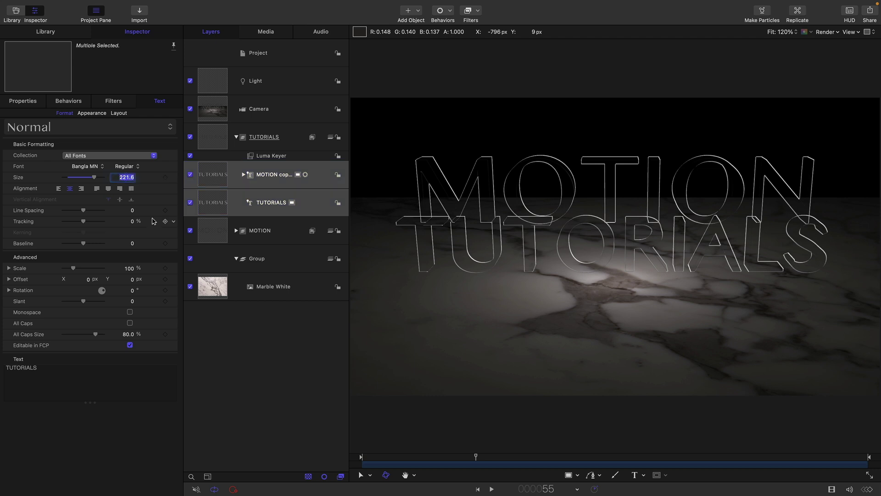
pyautogui.write('250')
pyautogui.press('Return')
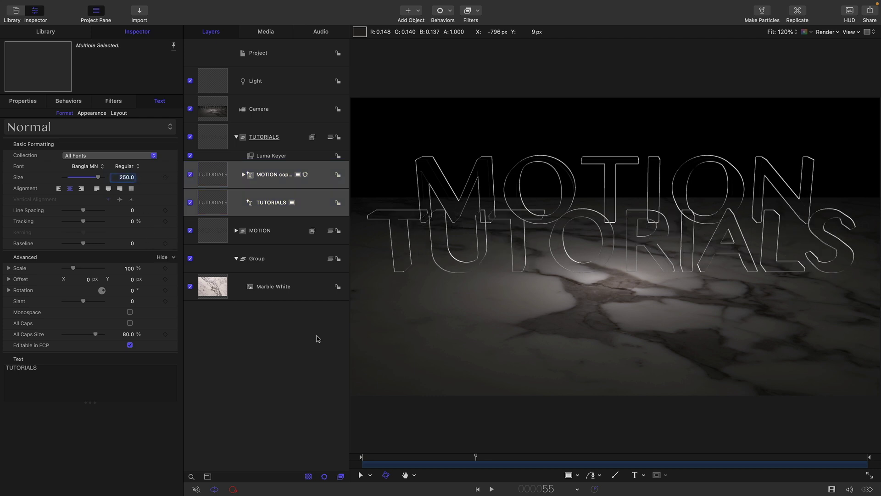
pyautogui.click(209, 120)
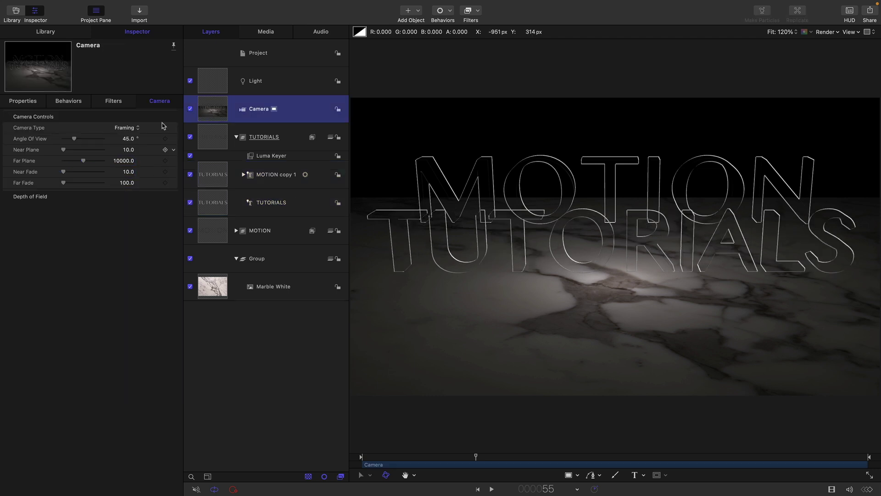
pyautogui.moveTo(133, 199)
pyautogui.mouseDown()
pyautogui.moveTo(150, 198)
pyautogui.moveTo(121, 194)
pyautogui.mouseUp()
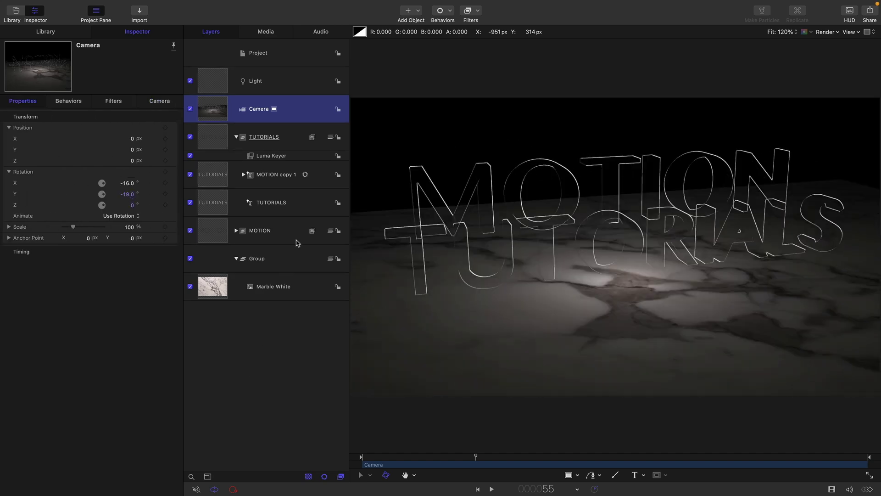
# Reset the camera's Rotation Y back to 0.
pyautogui.click(173, 195)
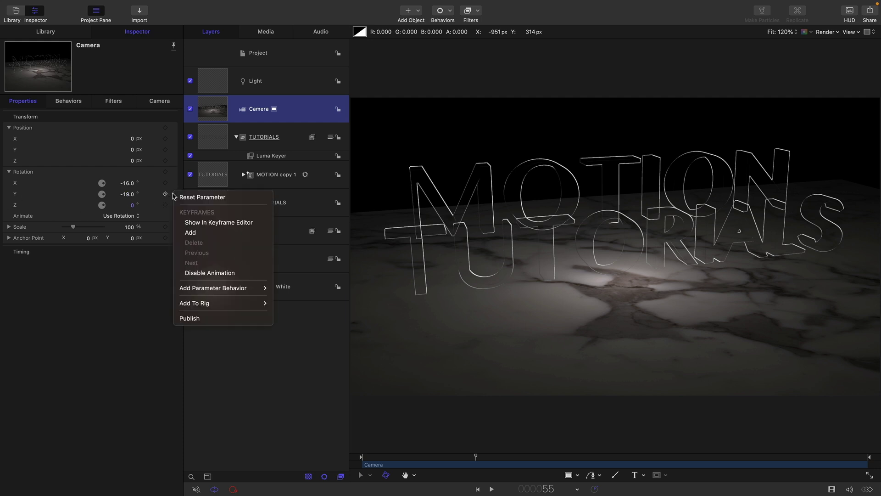
pyautogui.click(173, 195)
pyautogui.click(173, 195)
pyautogui.click(180, 198)
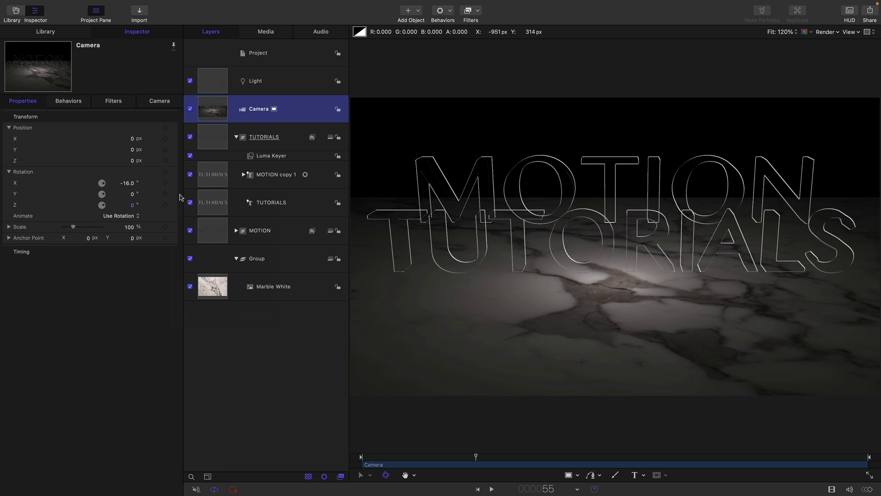
# Add a Camera Sweep behavior with a Start angle of -30.
pyautogui.click(449, 11)
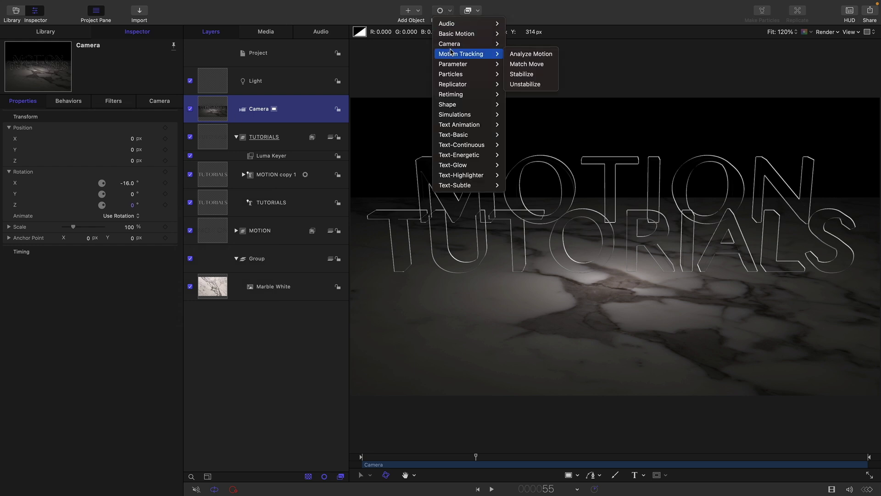
pyautogui.moveTo(453, 44)
pyautogui.click(517, 74)
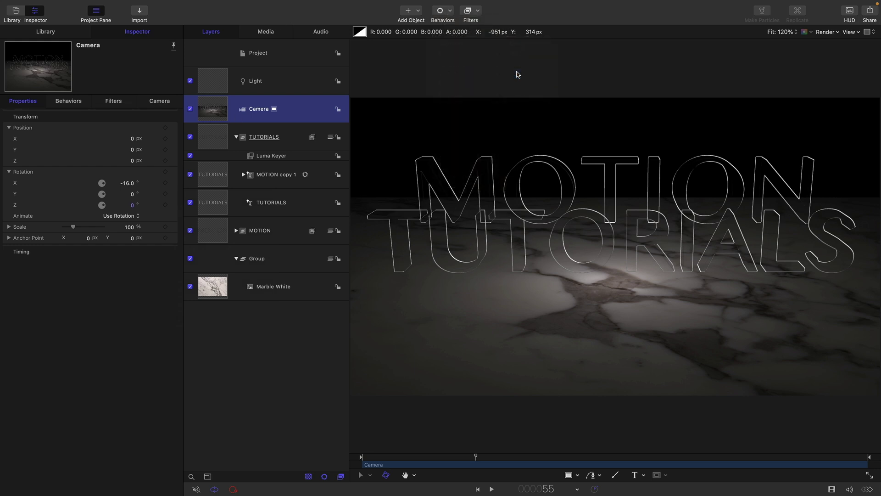
pyautogui.click(132, 128)
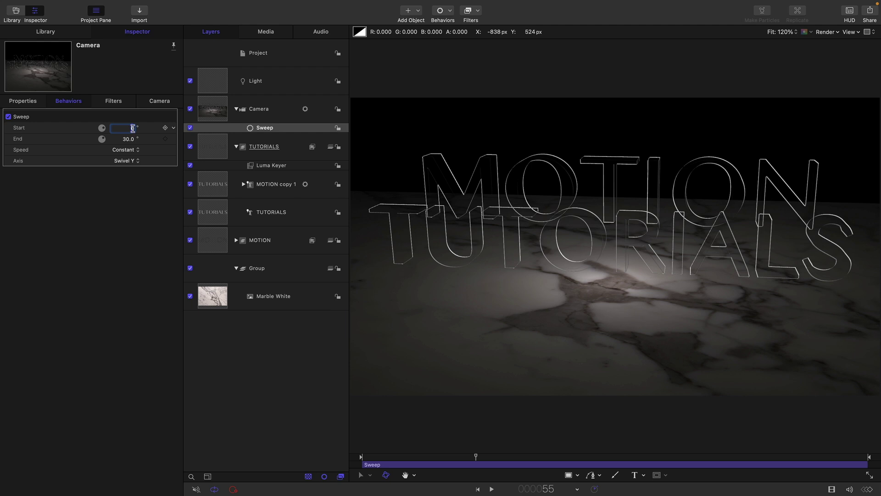
pyautogui.write('-30')
pyautogui.press('Return')
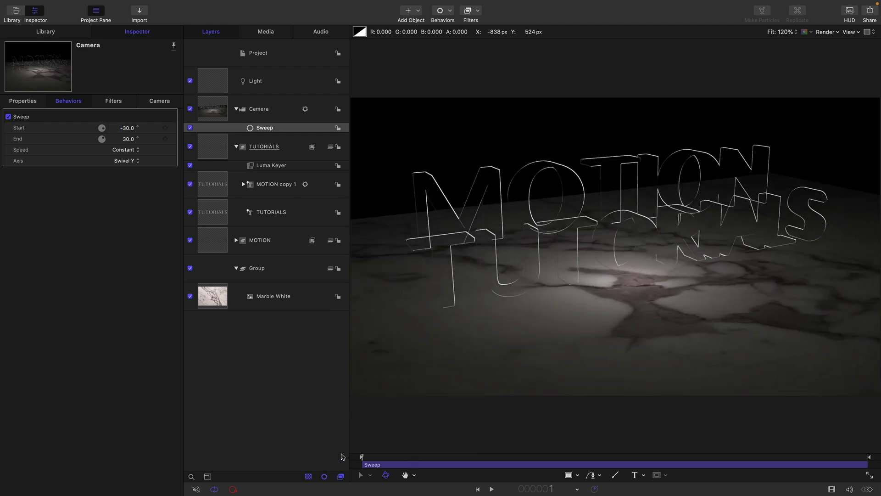
# Create a new Group 1 with Object > New Group and move TUTORIALS and MOTION into it.
pyautogui.click(236, 147)
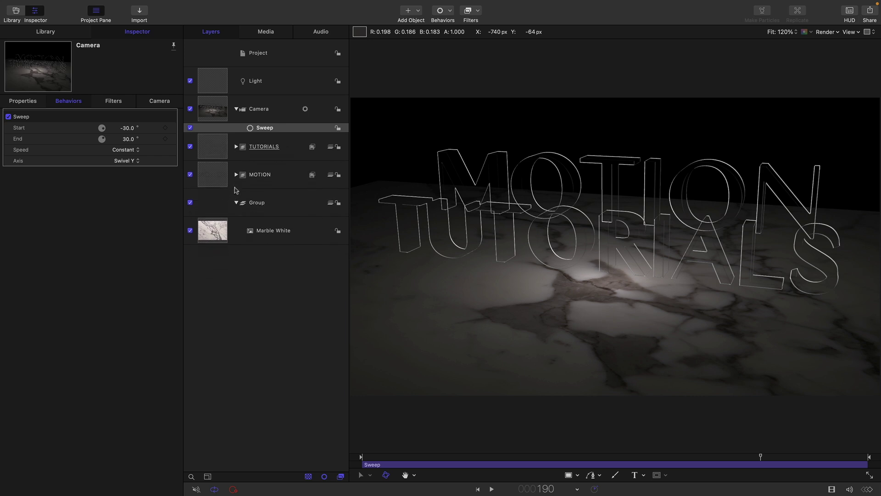
pyautogui.click(212, 146)
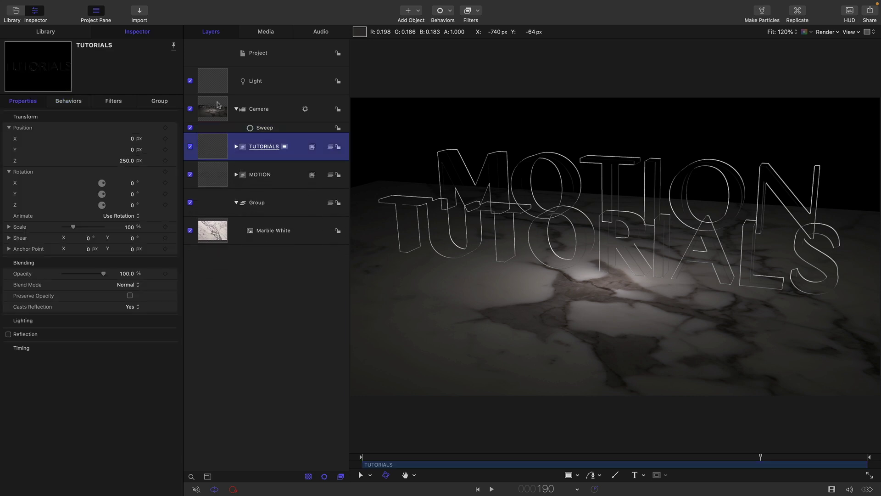
pyautogui.click(127, 5)
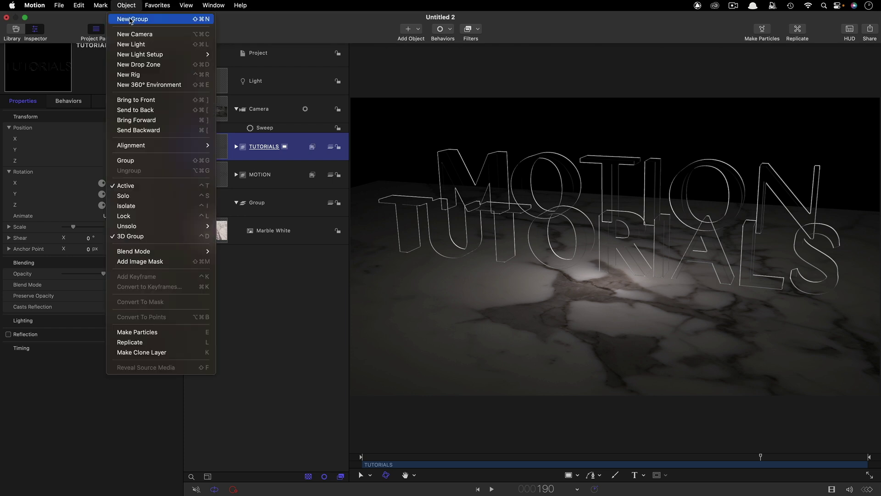
pyautogui.press('Return')
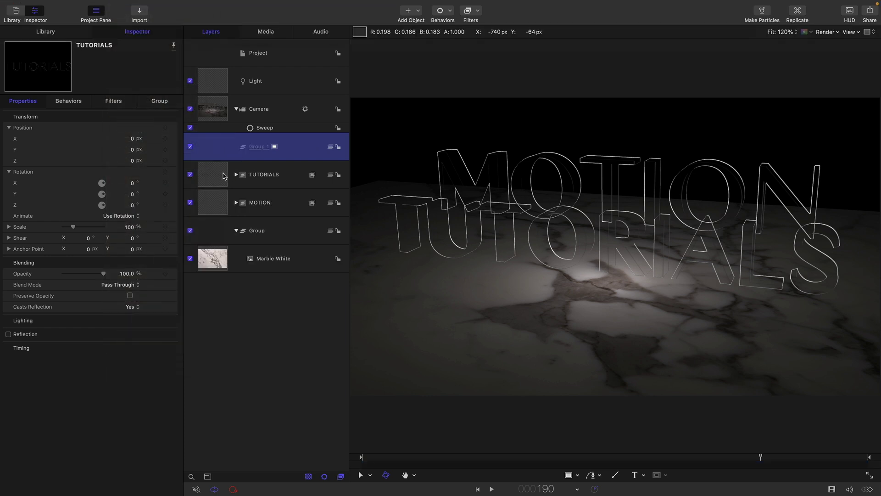
pyautogui.click(224, 176)
pyautogui.keyDown('shift'); pyautogui.click(218, 204); pyautogui.keyUp('shift')
pyautogui.moveTo(217, 204); pyautogui.dragTo(219, 148)
pyautogui.click(218, 152)
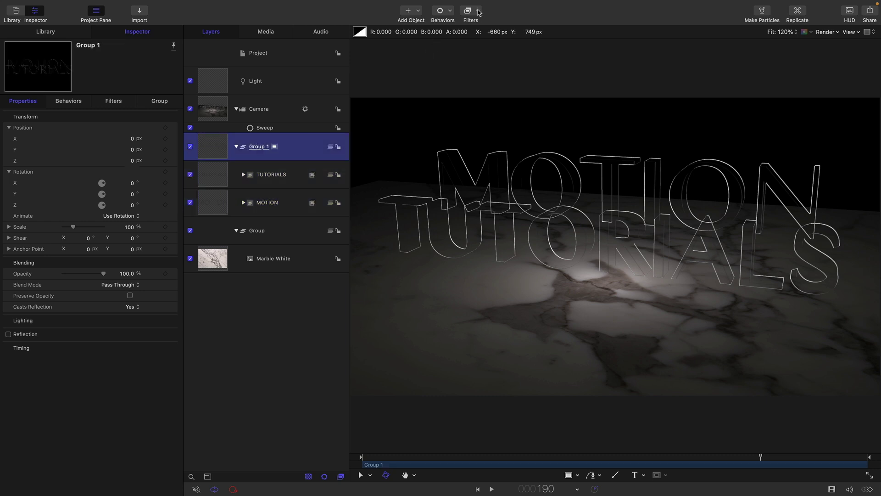
# Add a Levels filter to Group 1, lowering red and green output to tint the text cyan.
pyautogui.click(477, 11)
pyautogui.moveTo(475, 46)
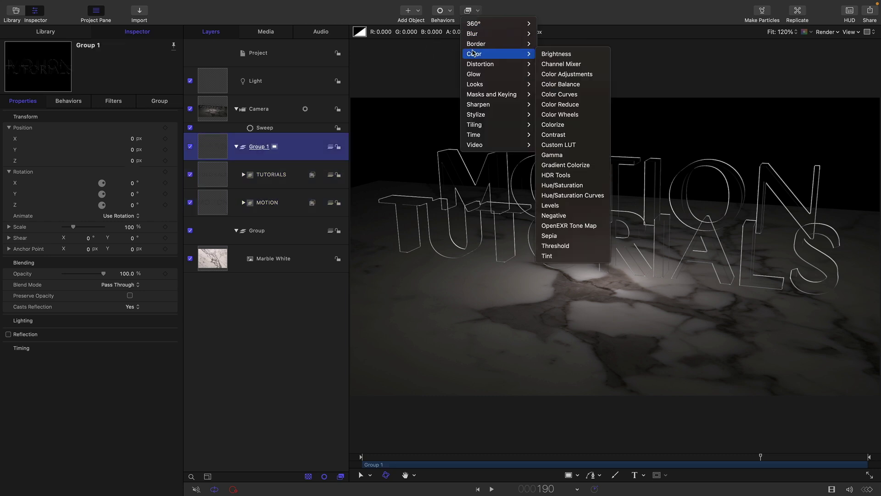
pyautogui.click(550, 205)
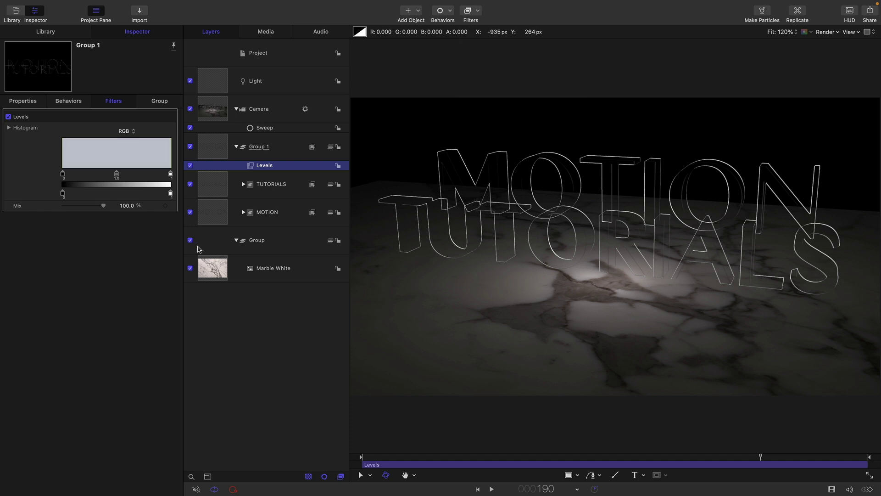
pyautogui.click(126, 131)
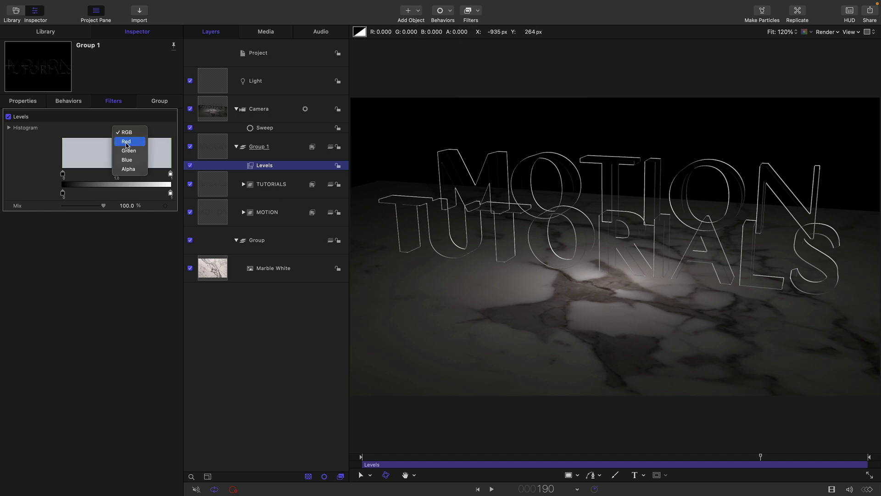
pyautogui.click(126, 141)
pyautogui.moveTo(171, 192); pyautogui.dragTo(106, 195)
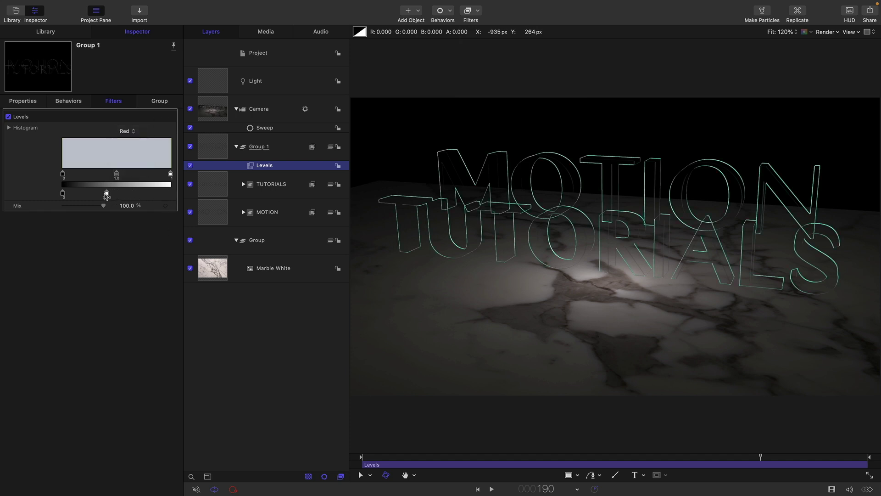
pyautogui.click(125, 131)
pyautogui.click(125, 141)
pyautogui.moveTo(170, 194)
pyautogui.mouseDown()
pyautogui.moveTo(139, 194)
pyautogui.moveTo(153, 196)
pyautogui.mouseUp()
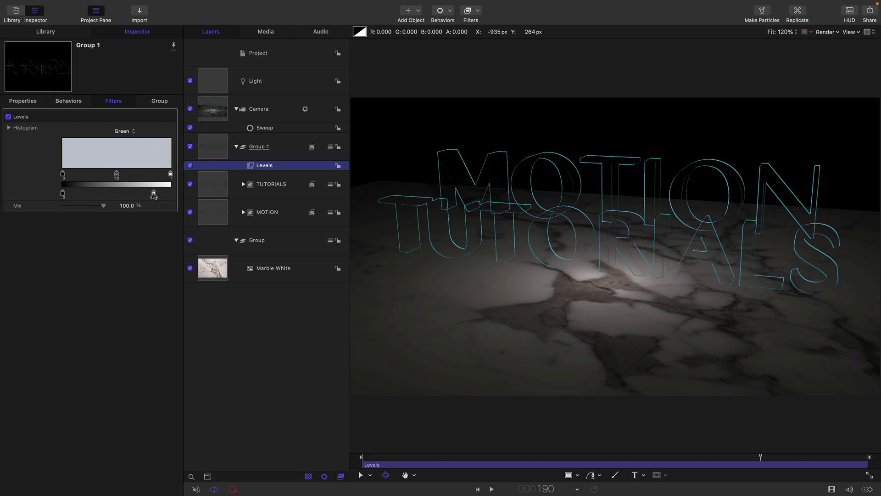
# Add a Neon glow filter to Group 1 with Mix set to 20%.
pyautogui.click(217, 146)
pyautogui.moveTo(489, 3)
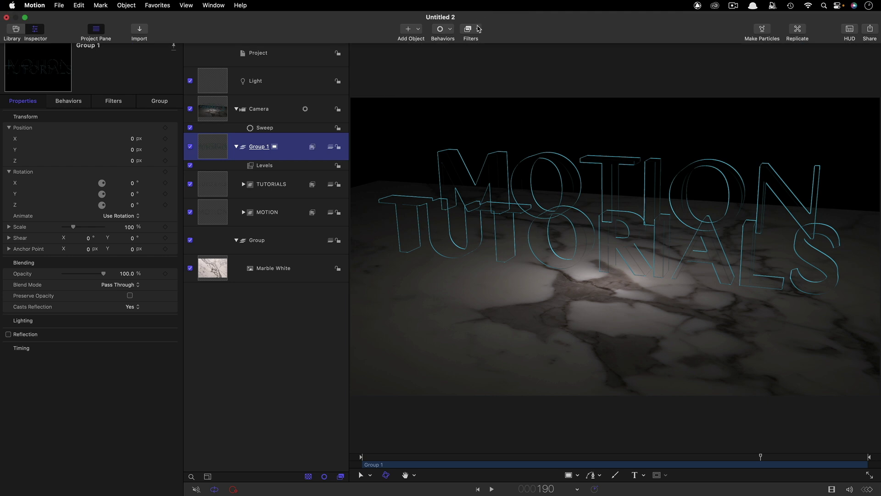
pyautogui.click(478, 29)
pyautogui.moveTo(479, 94)
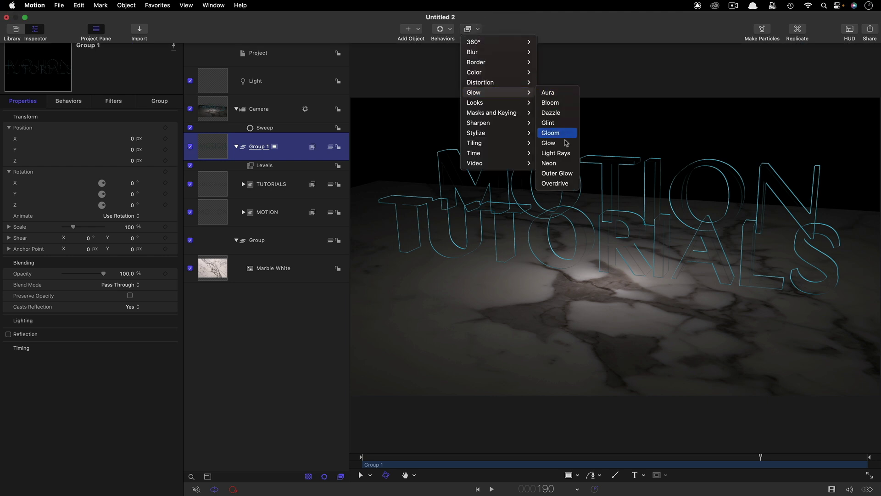
pyautogui.click(558, 162)
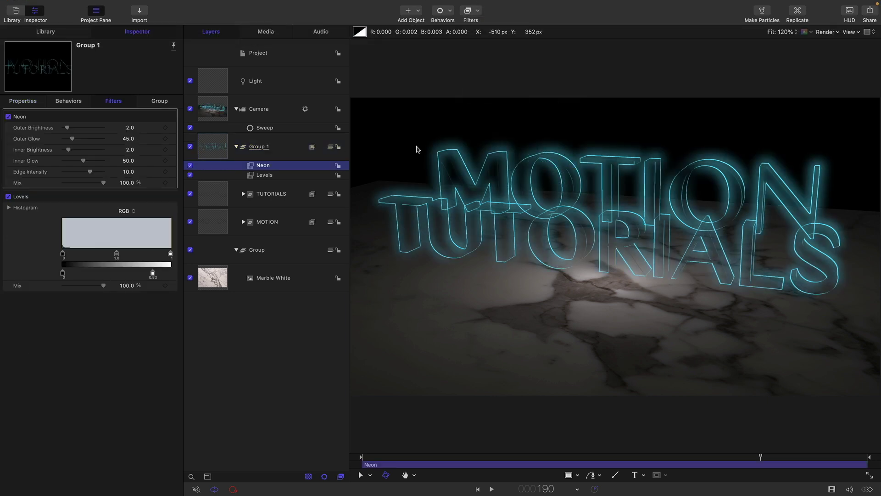
pyautogui.click(125, 182)
pyautogui.write('20')
pyautogui.press('Return')
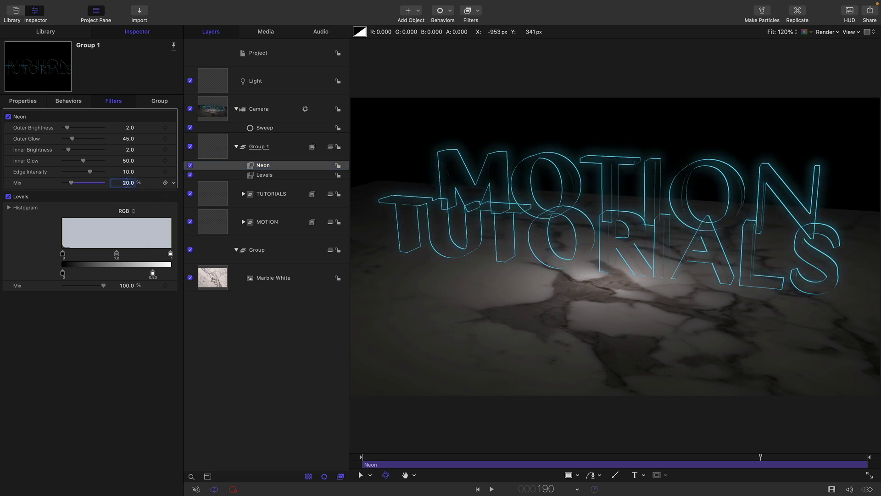
pyautogui.click(190, 165)
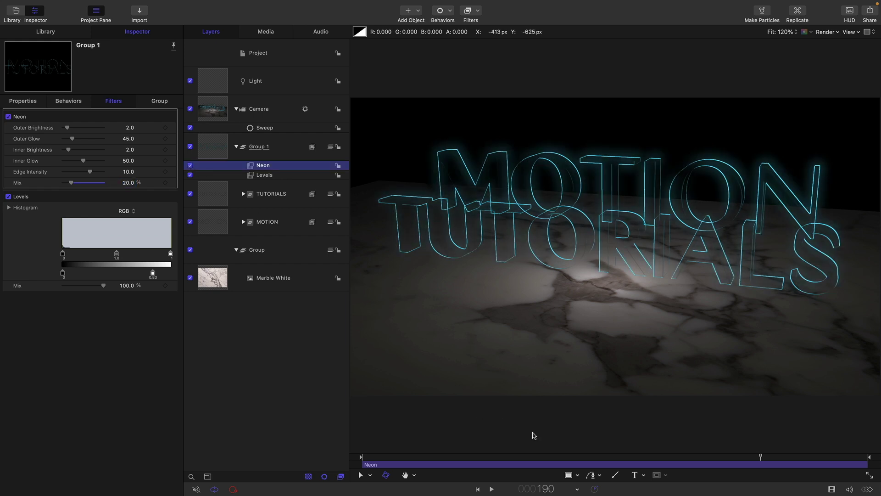
pyautogui.moveTo(582, 456); pyautogui.dragTo(449, 454)
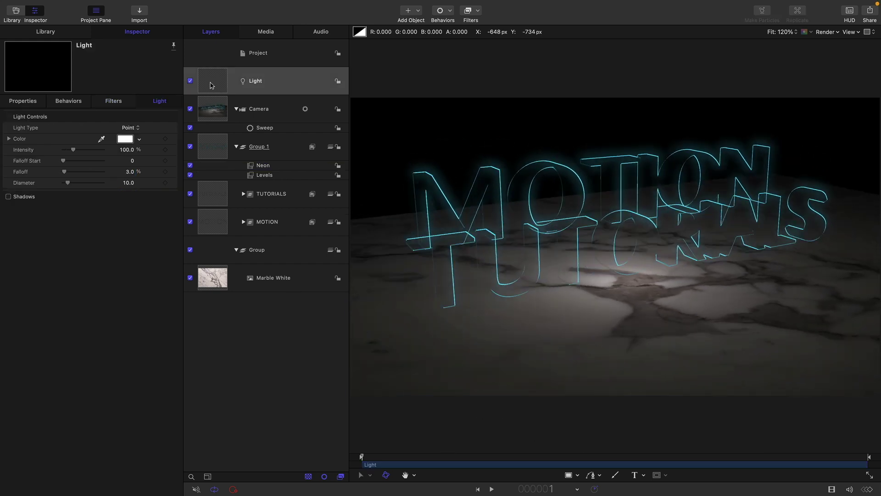
# Place the light at Position Y 50 and Z 0 and raise its falloff to about 13%.
pyautogui.click(211, 85)
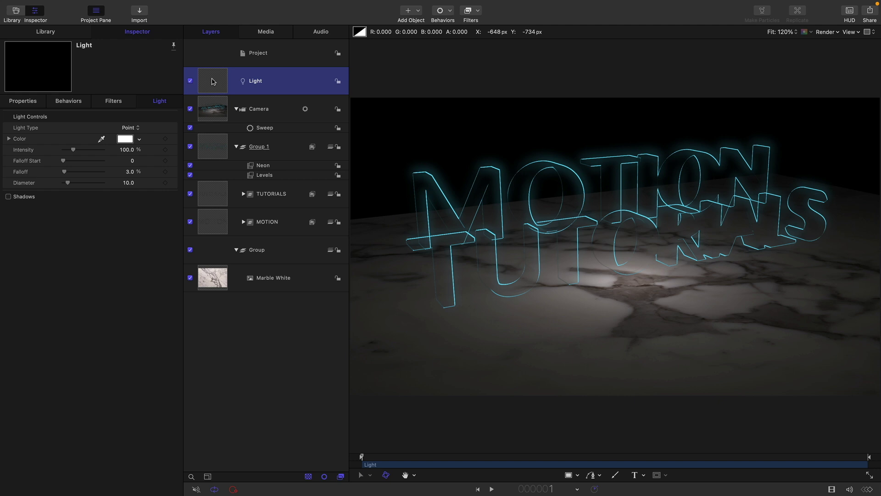
pyautogui.press('F1')
pyautogui.click(133, 150)
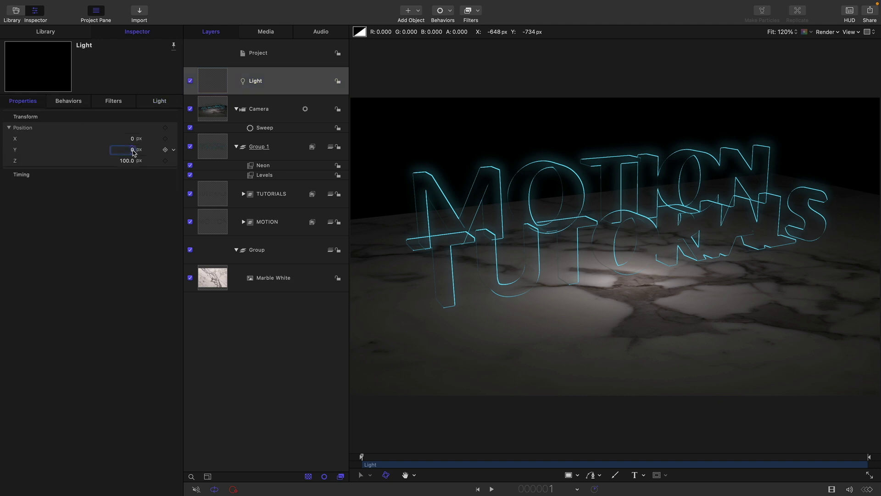
pyautogui.write('50')
pyautogui.press('Return')
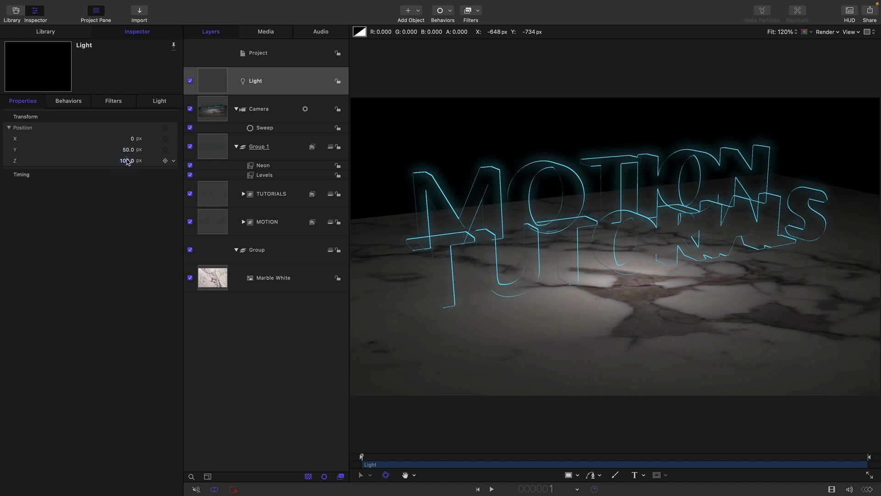
pyautogui.click(127, 160)
pyautogui.write('0')
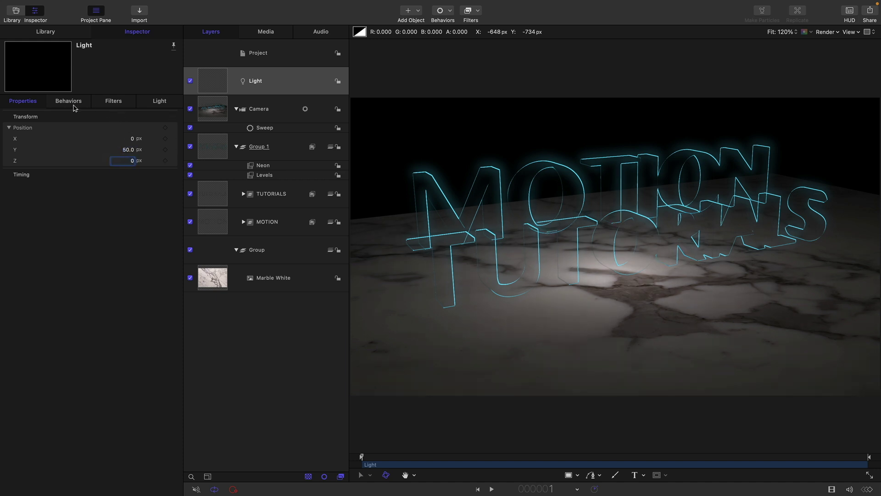
pyautogui.click(171, 98)
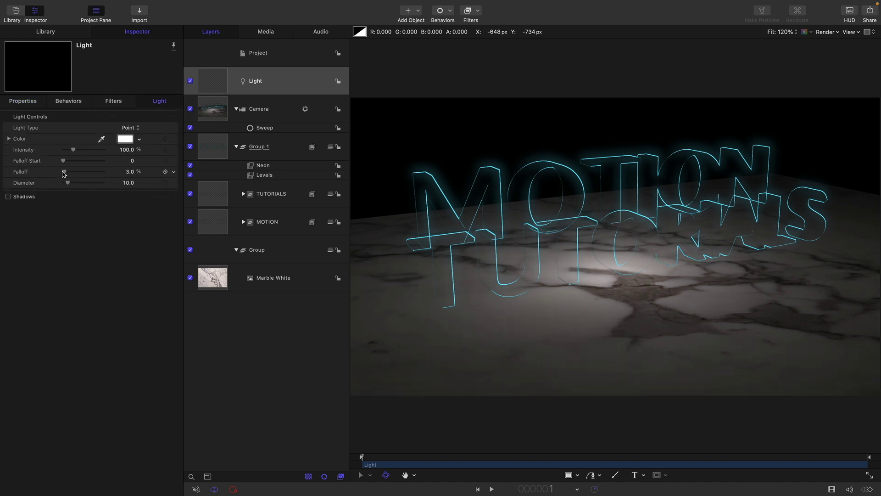
pyautogui.moveTo(63, 174); pyautogui.dragTo(66, 176)
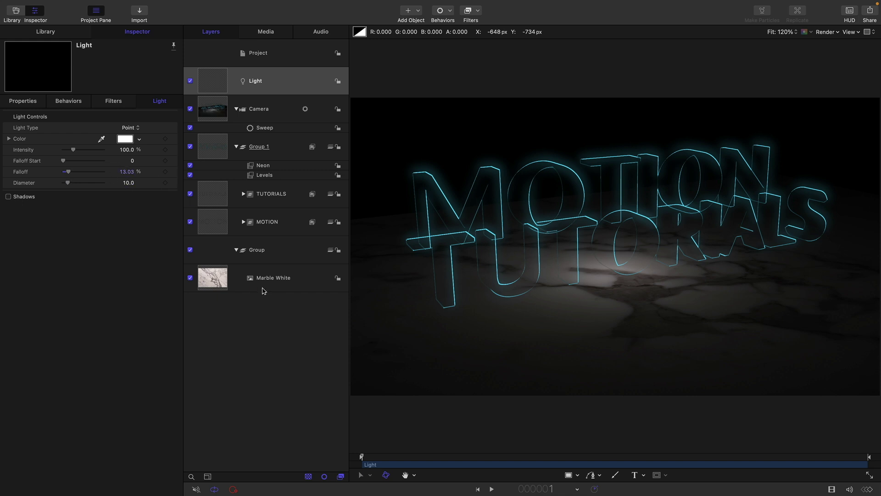
# Add Levels to Marble White with red output white near 0.09 and green output white 0.86.
pyautogui.click(218, 283)
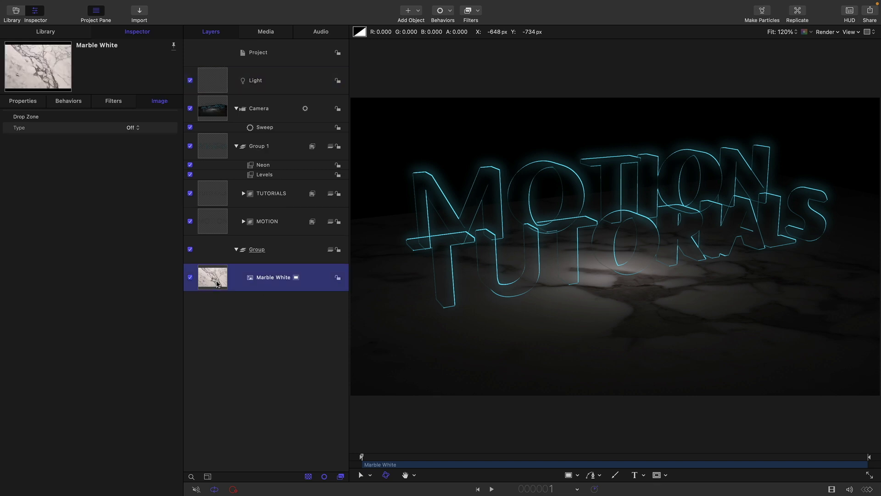
pyautogui.click(478, 11)
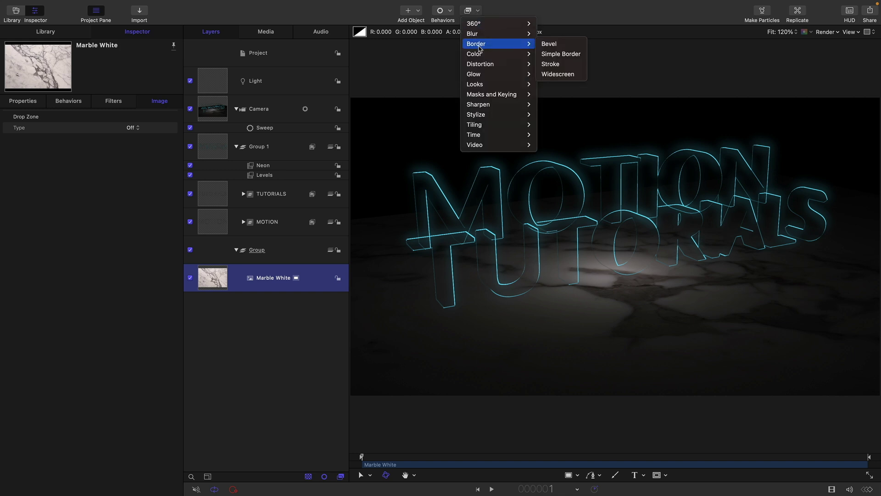
pyautogui.moveTo(500, 53)
pyautogui.click(579, 205)
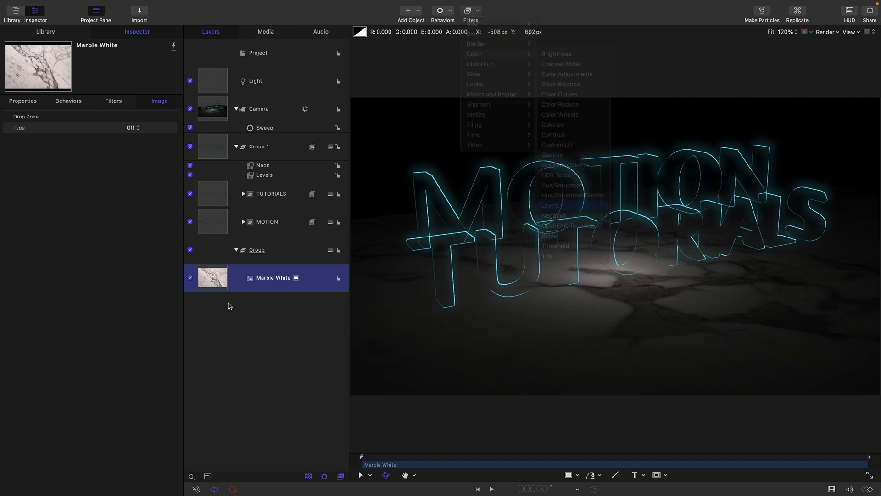
pyautogui.click(126, 131)
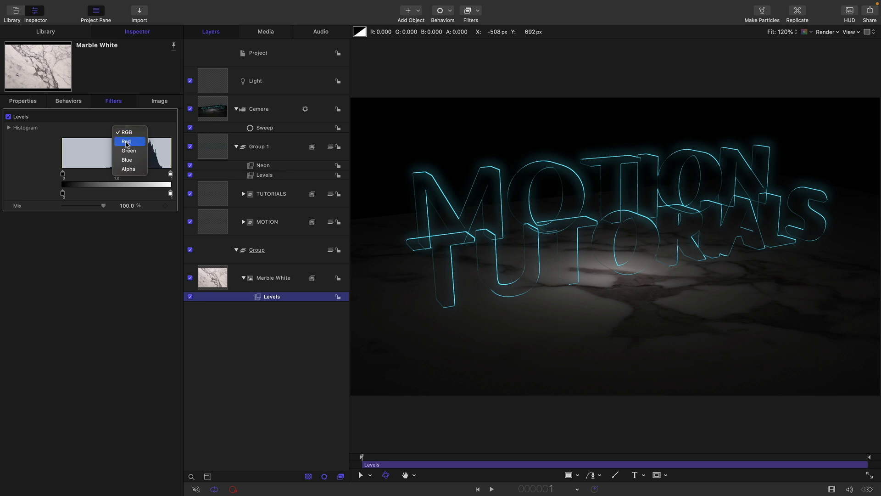
pyautogui.click(126, 140)
pyautogui.moveTo(170, 195); pyautogui.dragTo(72, 198)
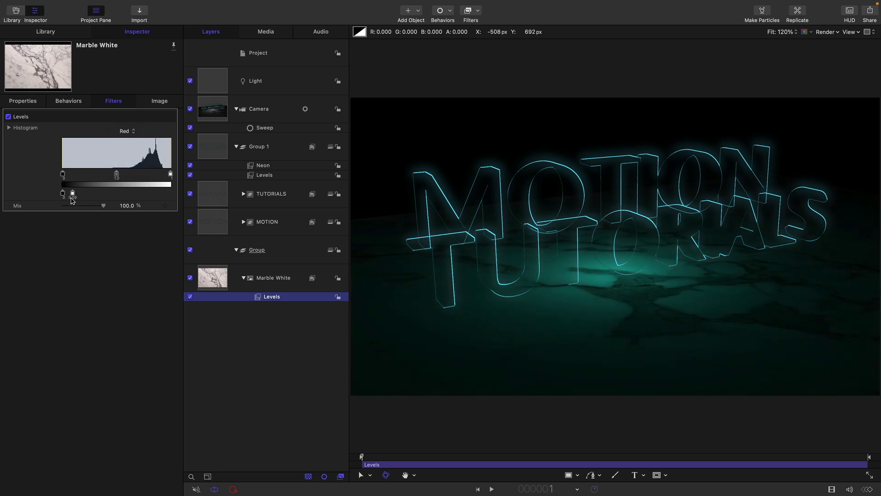
pyautogui.click(128, 131)
pyautogui.click(129, 141)
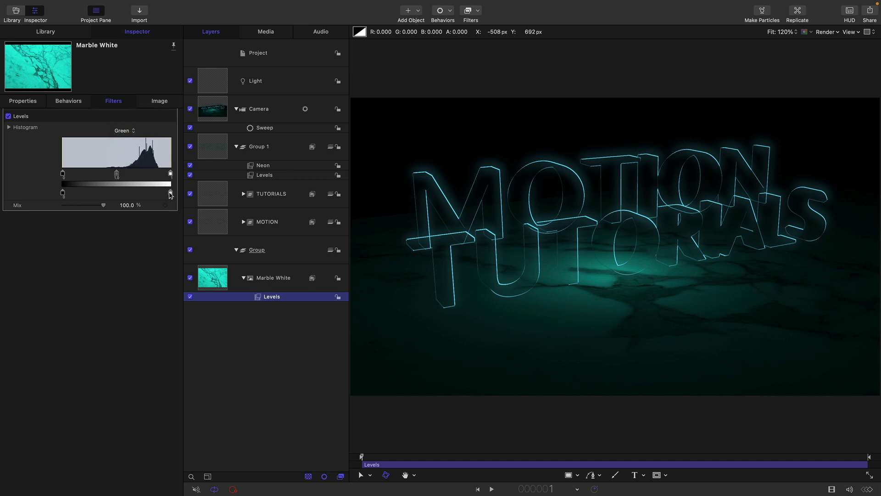
pyautogui.moveTo(170, 195); pyautogui.dragTo(154, 198)
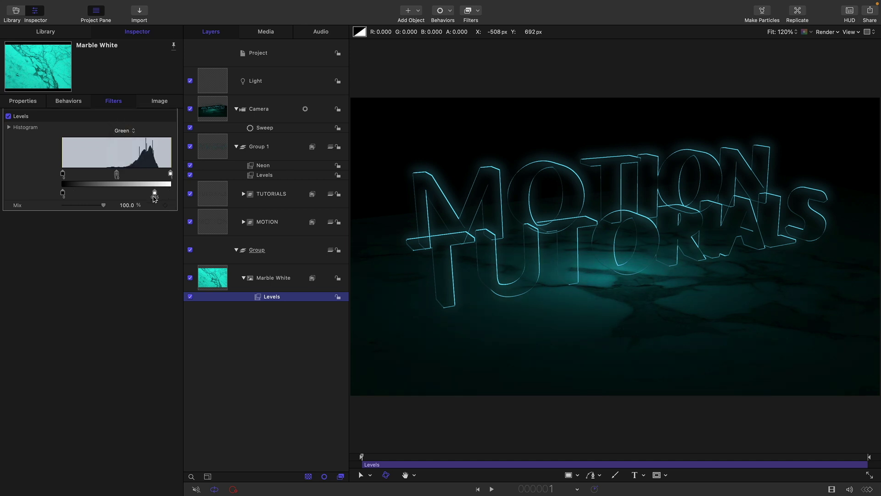
pyautogui.moveTo(154, 199); pyautogui.dragTo(156, 199)
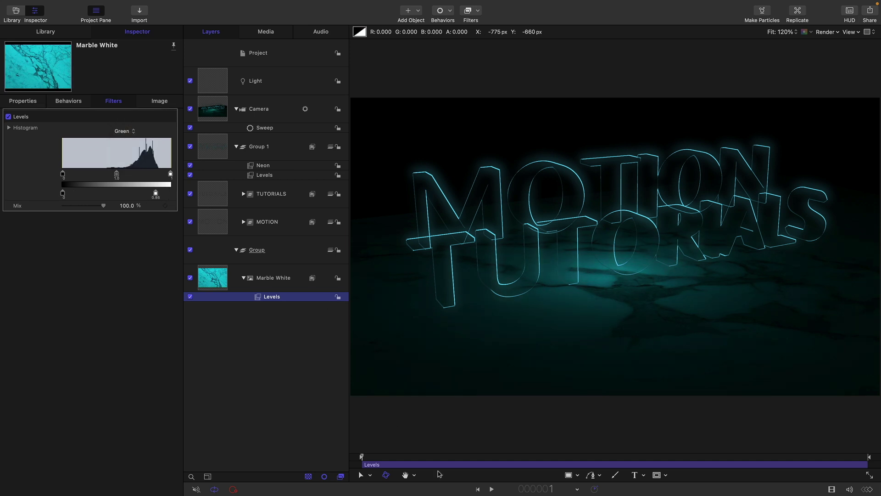
# Switch canvas render quality to Best and scrub the camera move up to frame 114.
pyautogui.press('space')
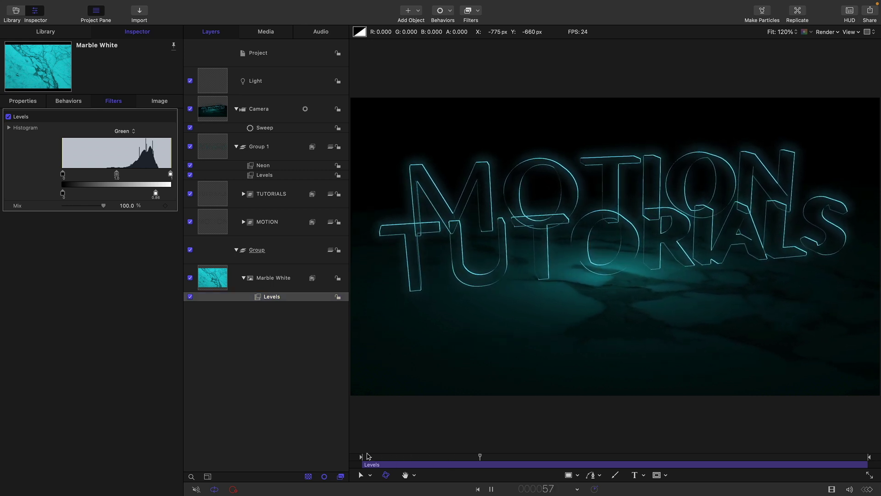
pyautogui.press('space')
pyautogui.click(830, 32)
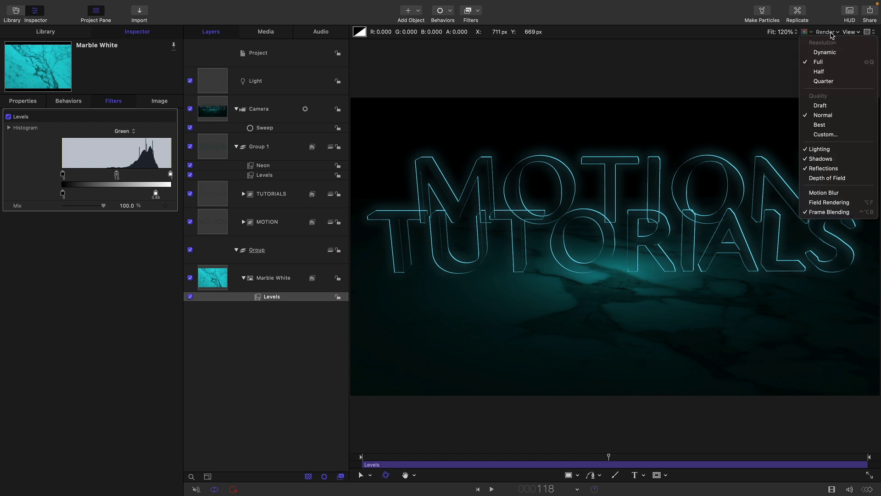
pyautogui.click(819, 125)
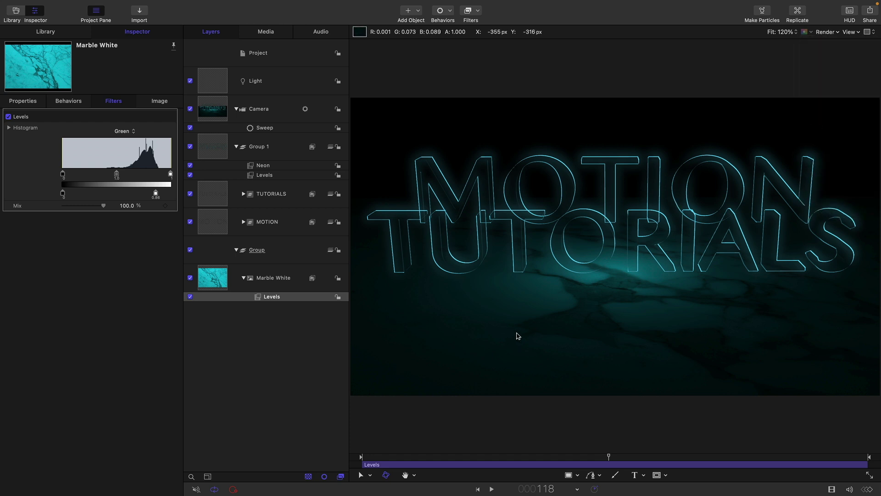
pyautogui.click(430, 457)
pyautogui.moveTo(430, 457); pyautogui.dragTo(601, 456)
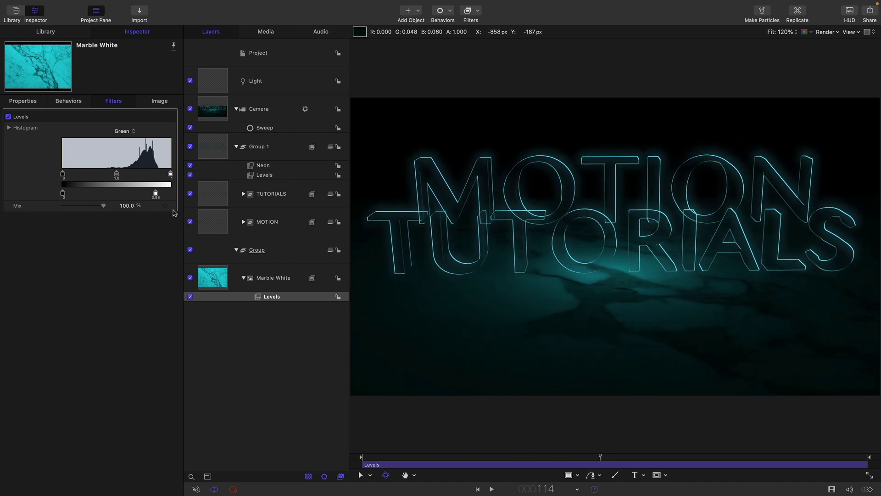
pyautogui.click(217, 149)
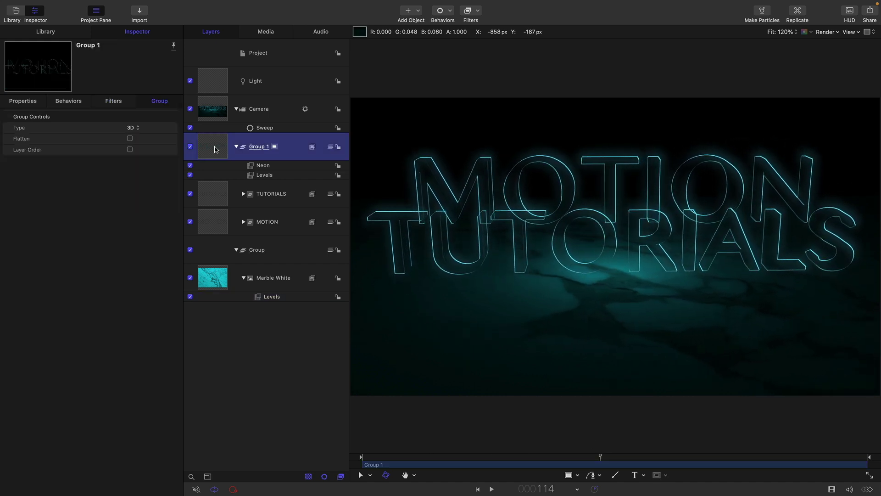
# Add a Gaussian Blur of amount 6.0 to Group 1, placed below its Neon and Levels filters.
pyautogui.click(479, 11)
pyautogui.moveTo(505, 34)
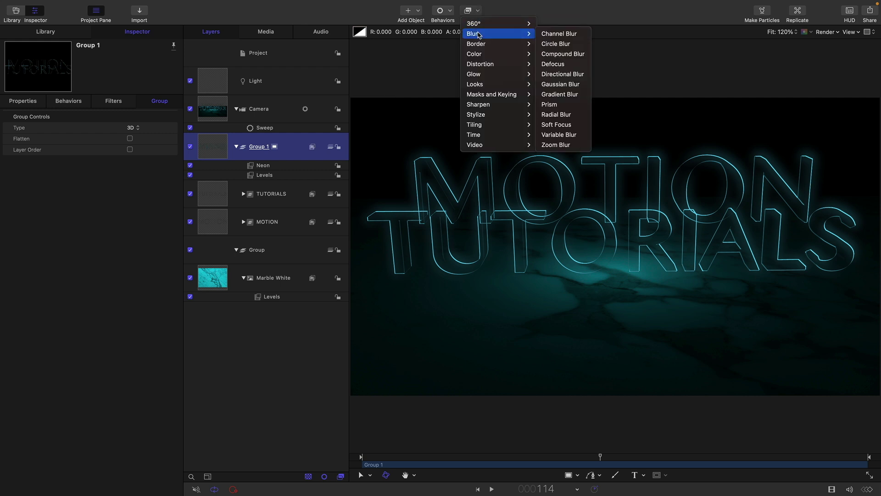
pyautogui.click(561, 84)
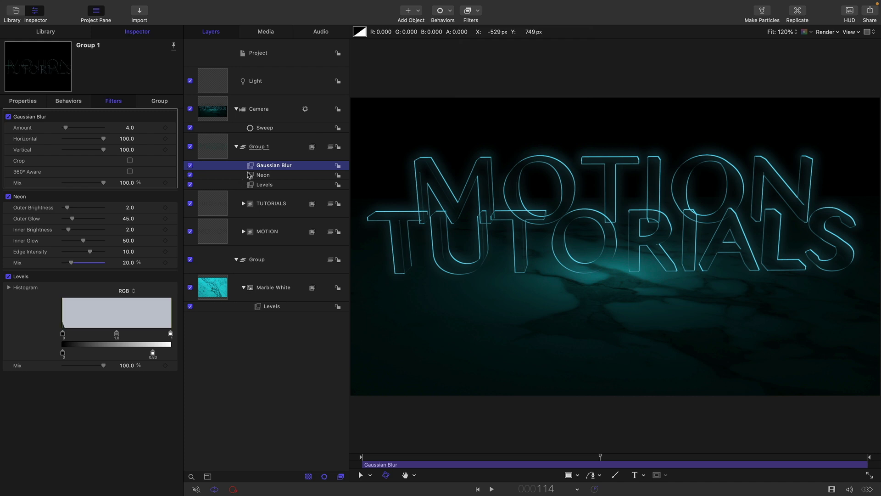
pyautogui.press('super+bracketleft')
pyautogui.press('super+bracketleft')
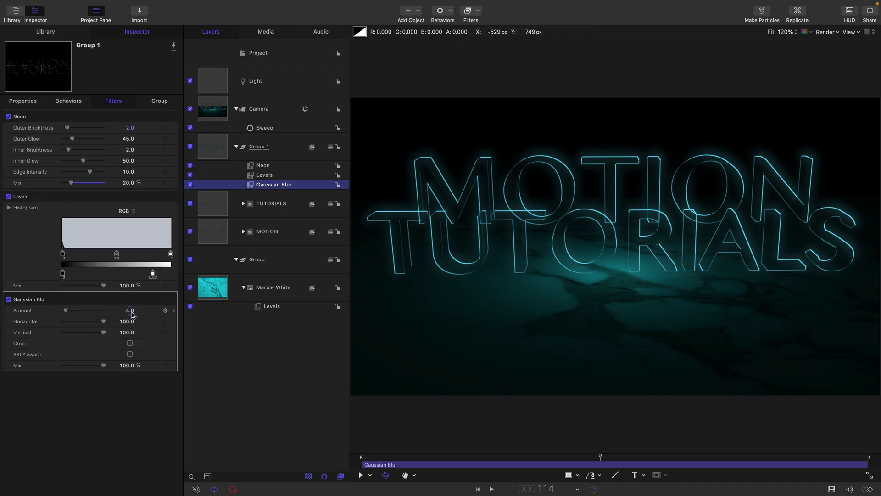
pyautogui.click(9, 299)
pyautogui.click(9, 299)
pyautogui.click(131, 310)
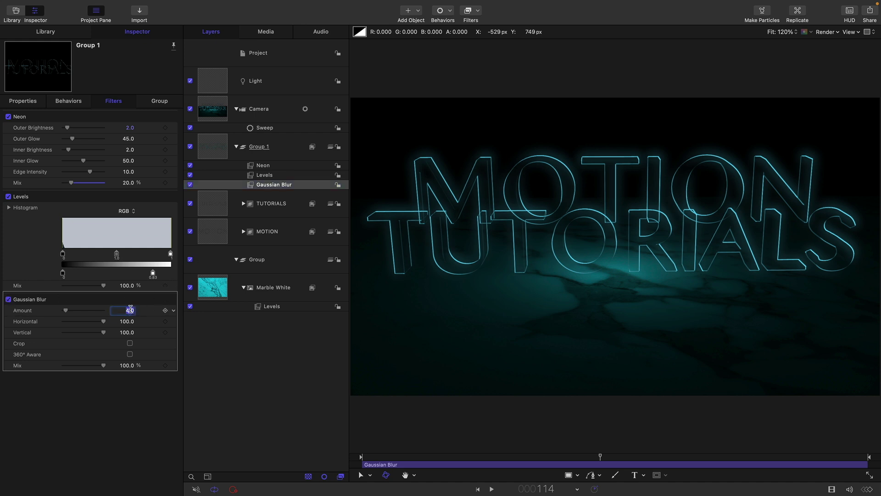
pyautogui.write('6.0')
pyautogui.press('space')
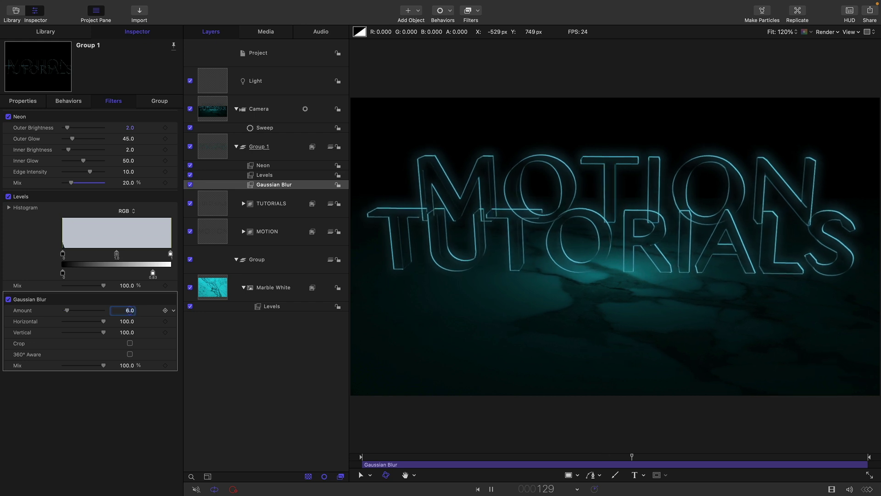
pyautogui.press('space')
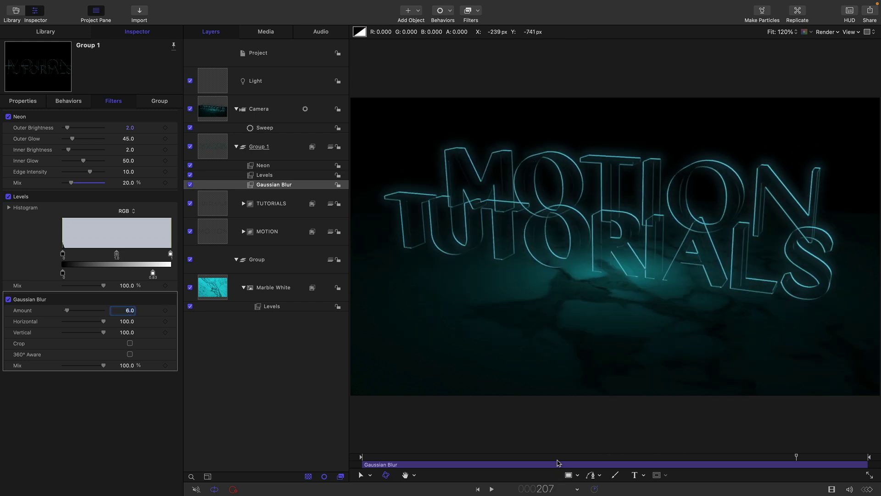
pyautogui.moveTo(559, 458); pyautogui.dragTo(440, 453)
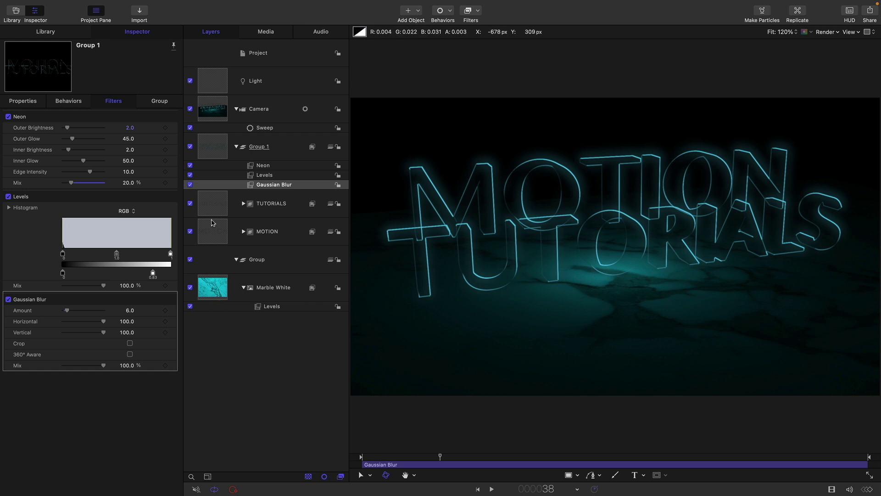
# Rename Group 1 to Main and duplicate it.
pyautogui.click(237, 147)
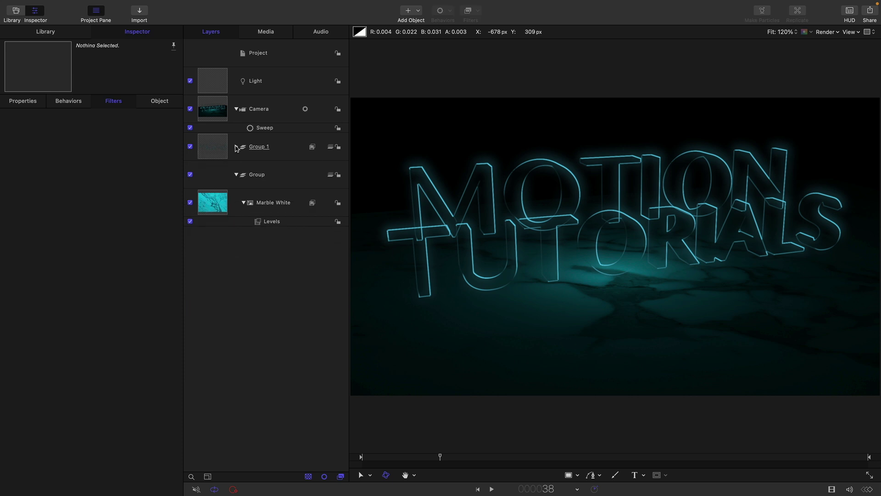
pyautogui.doubleClick(277, 148)
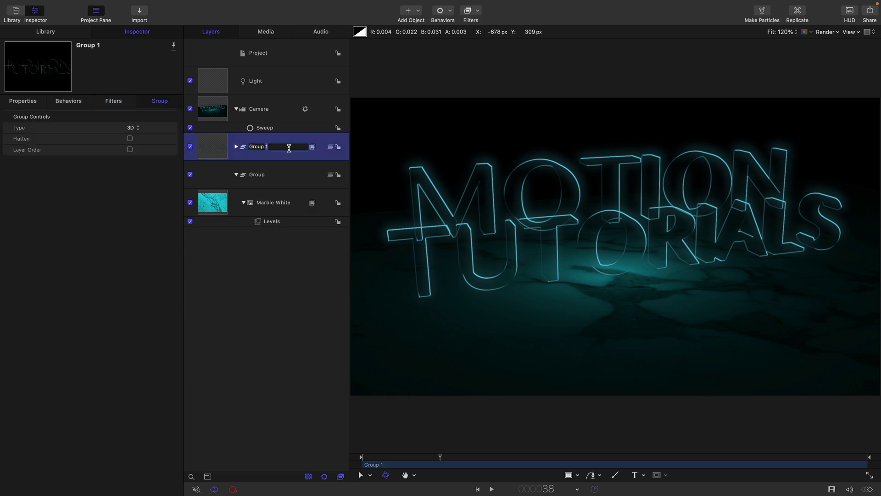
pyautogui.write('Mina')
pyautogui.press('Return')
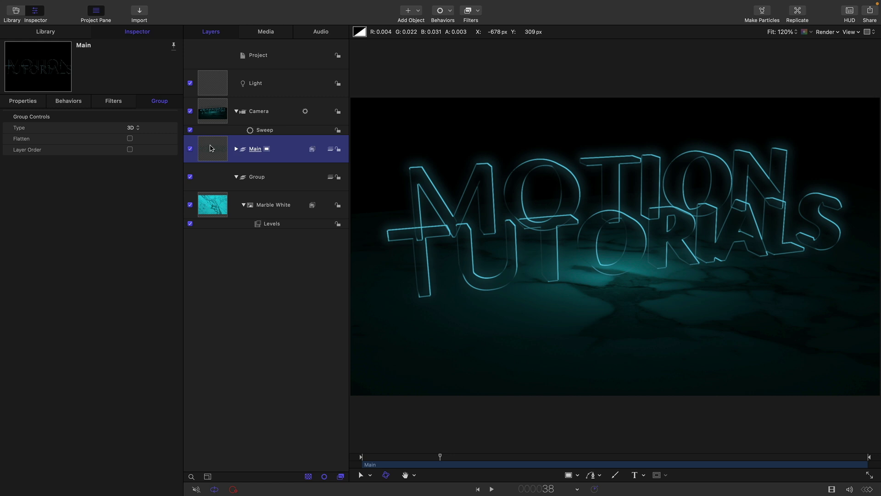
pyautogui.rightClick(210, 147)
pyautogui.click(231, 180)
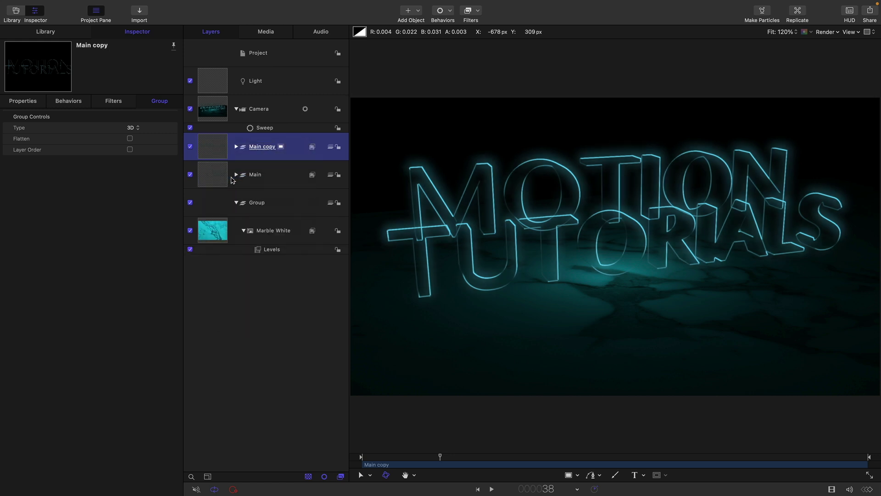
# Flip the Main copy with Scale Y -100 and fade it to 5% opacity.
pyautogui.click(21, 104)
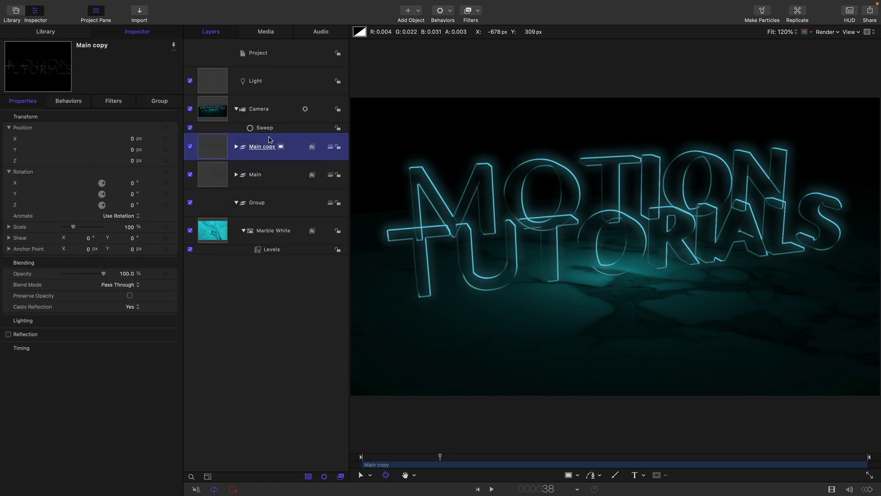
pyautogui.click(10, 227)
pyautogui.click(127, 248)
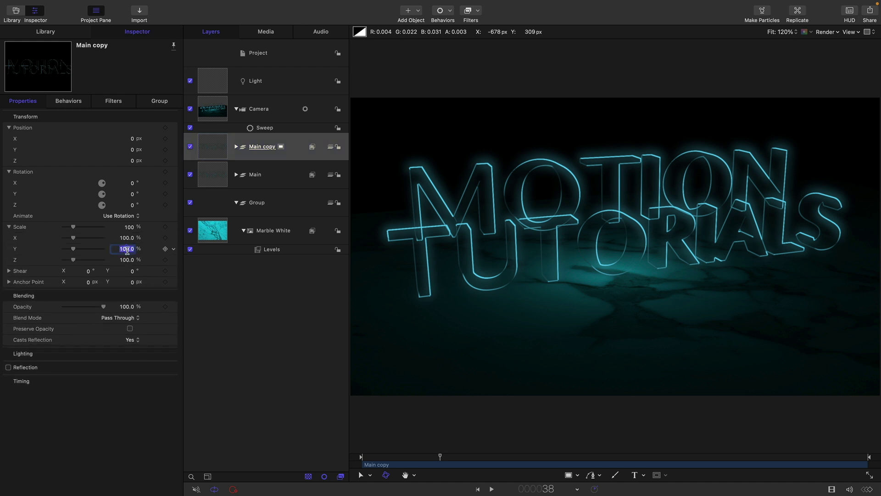
pyautogui.write('-100')
pyautogui.press('Return')
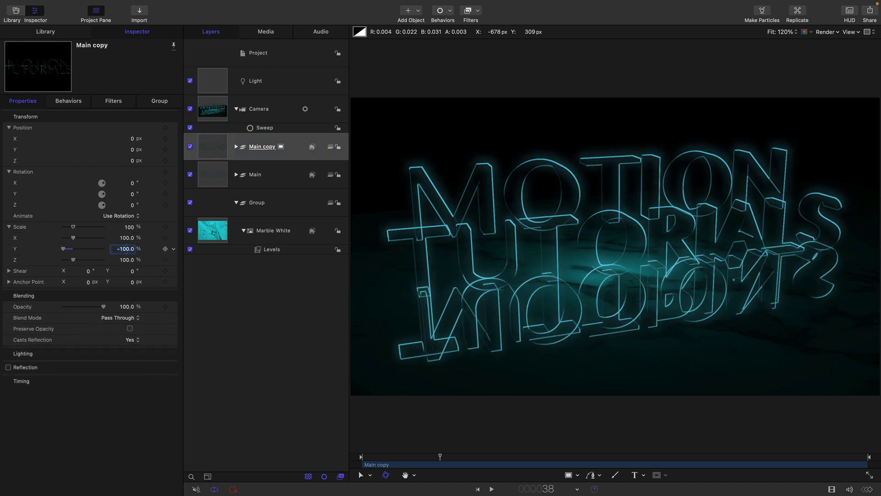
pyautogui.click(126, 307)
pyautogui.write('5')
pyautogui.press('Return')
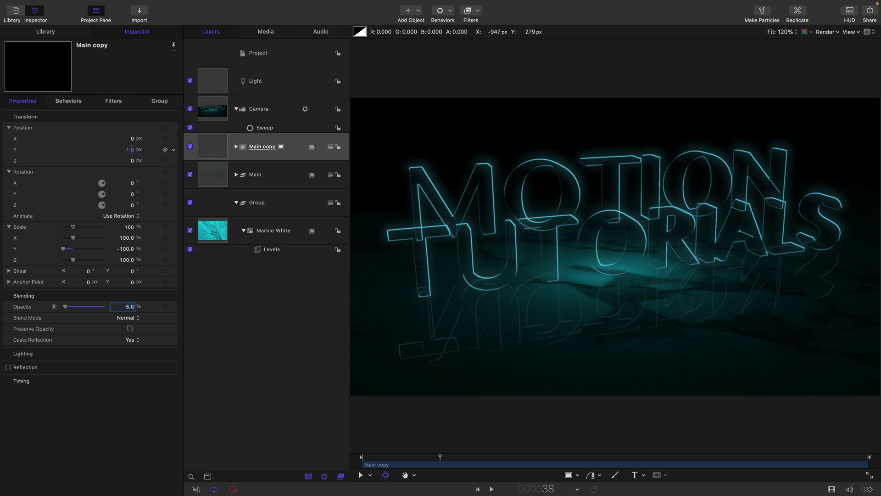
# Lower the mirrored copy below the text, entering a negative Y position toward -75 px.
pyautogui.moveTo(131, 150); pyautogui.dragTo(133, 151)
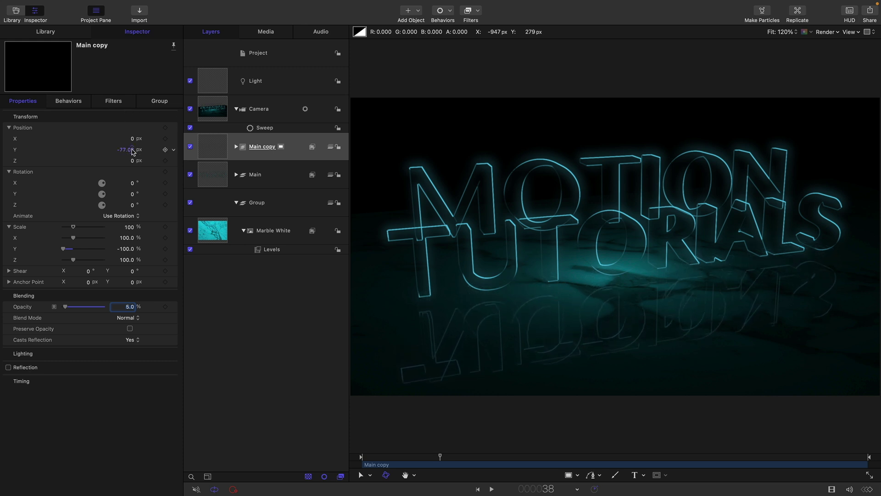
pyautogui.click(130, 151)
pyautogui.write('-')
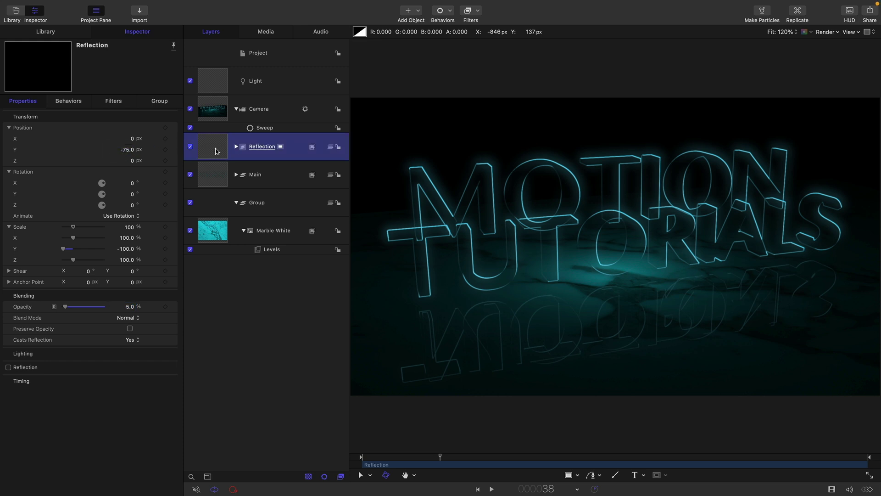
# Add a second Gaussian Blur at amount 64 to the Reflection group.
pyautogui.click(478, 12)
pyautogui.moveTo(480, 35)
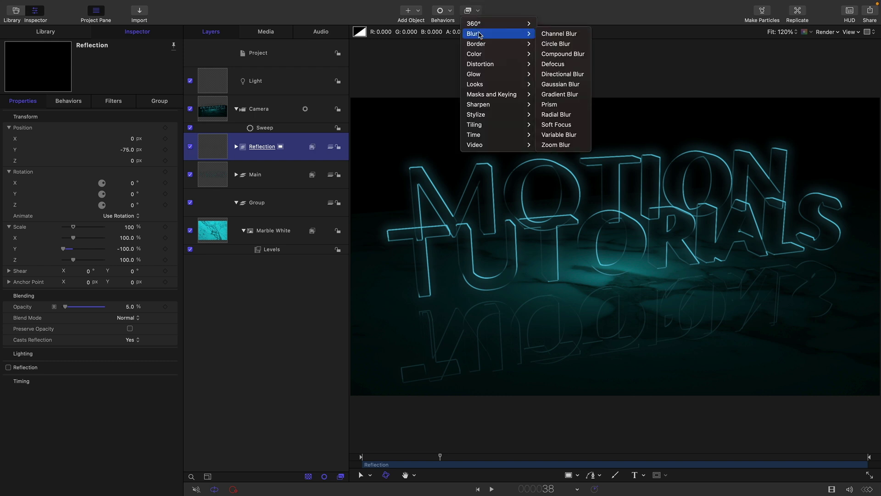
pyautogui.click(588, 86)
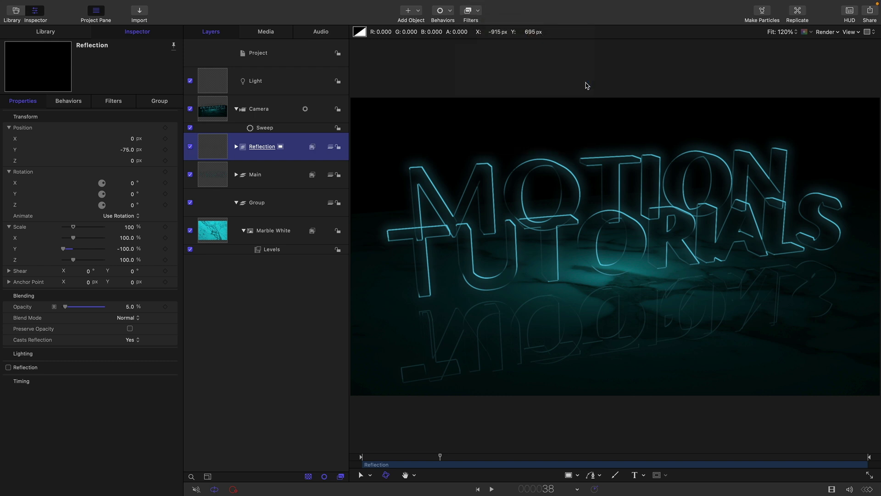
pyautogui.click(128, 128)
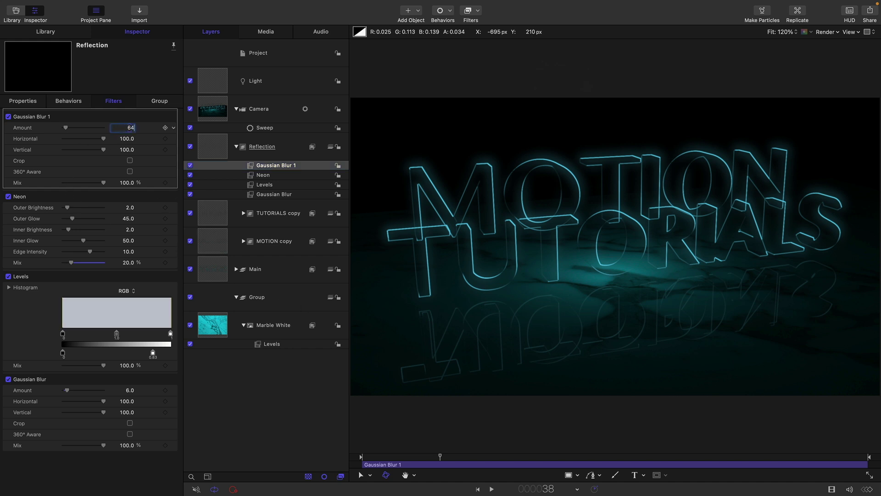
pyautogui.press('Return')
pyautogui.click(208, 146)
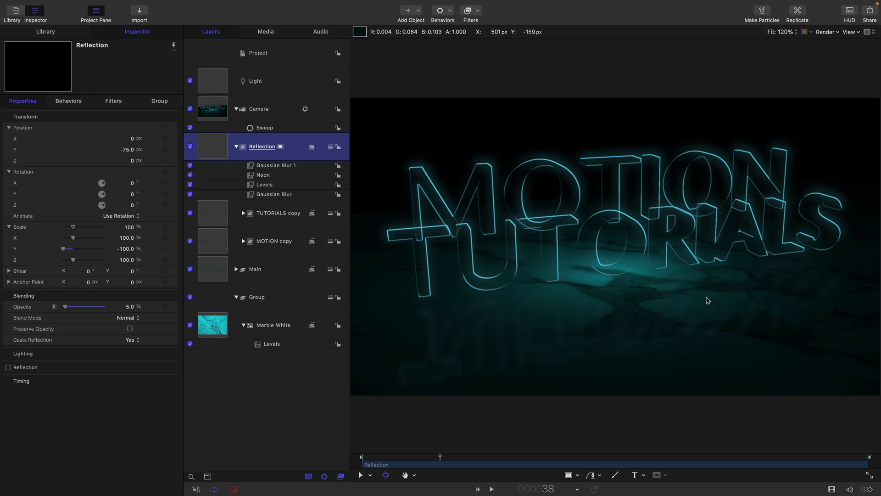
# Give the Reflection group an image mask sourced from the Group layer, masked by luminance.
pyautogui.rightClick(204, 145)
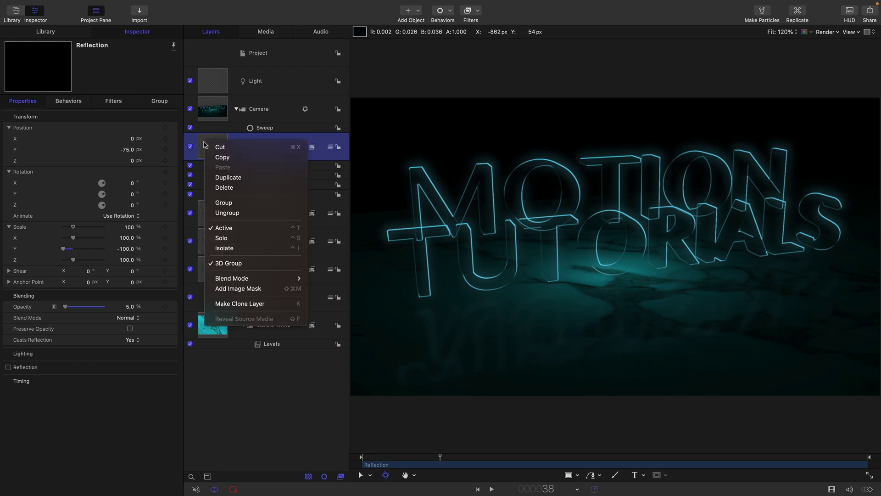
pyautogui.click(238, 292)
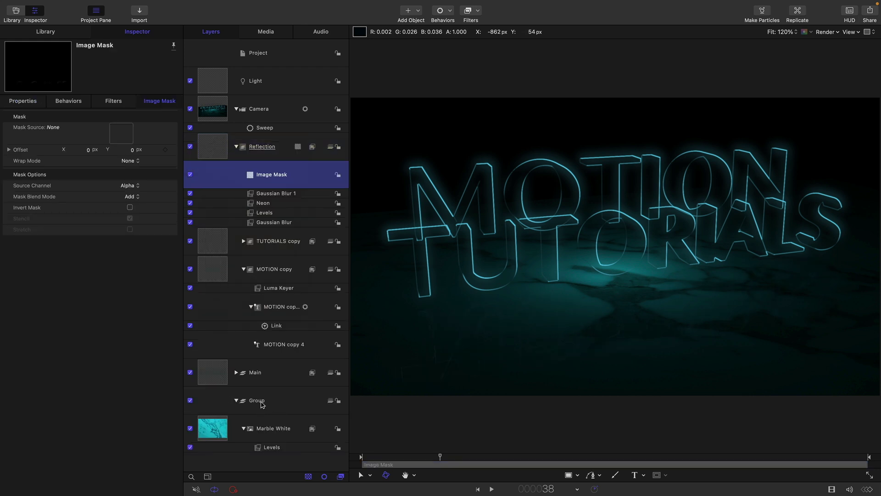
pyautogui.moveTo(263, 403); pyautogui.dragTo(120, 134)
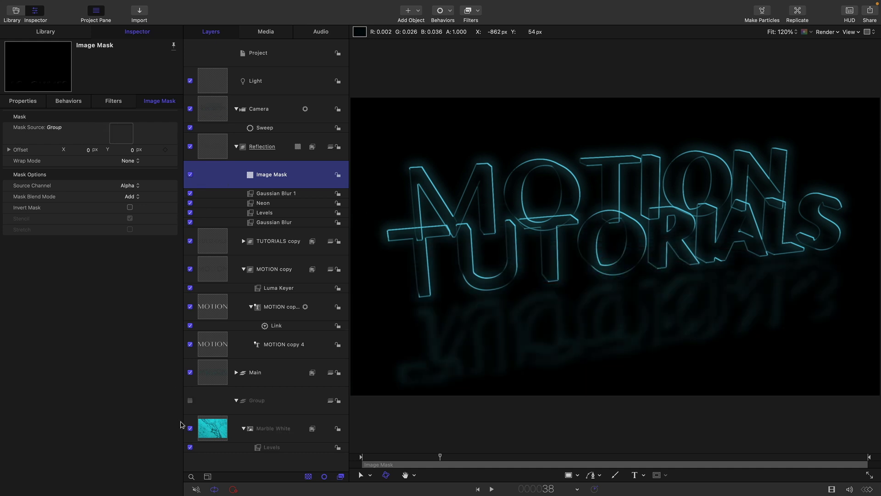
pyautogui.click(190, 401)
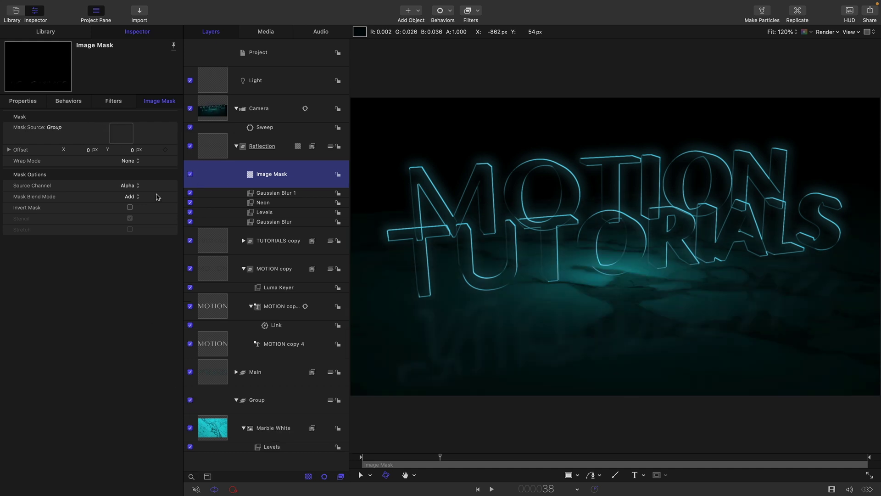
pyautogui.click(129, 186)
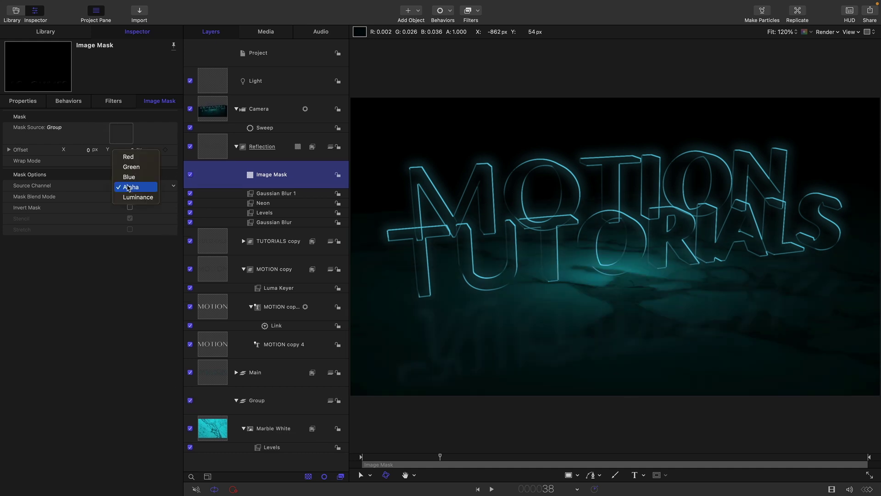
pyautogui.click(134, 197)
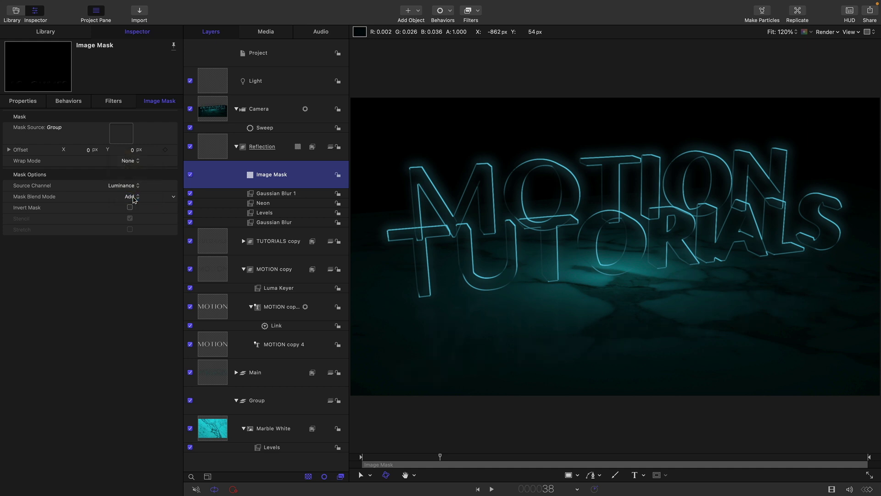
# Add a Levels filter to the image mask, tightening its input range to roughly 0.3–0.6.
pyautogui.click(479, 12)
pyautogui.moveTo(474, 54)
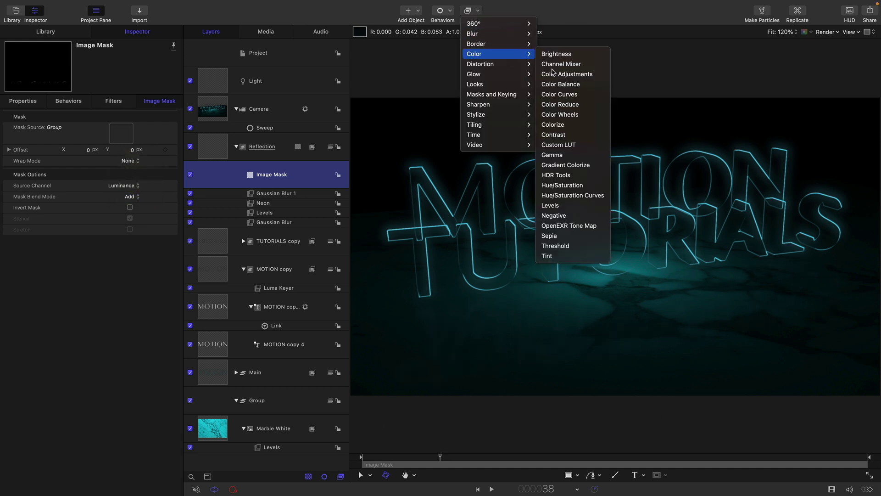
pyautogui.click(588, 206)
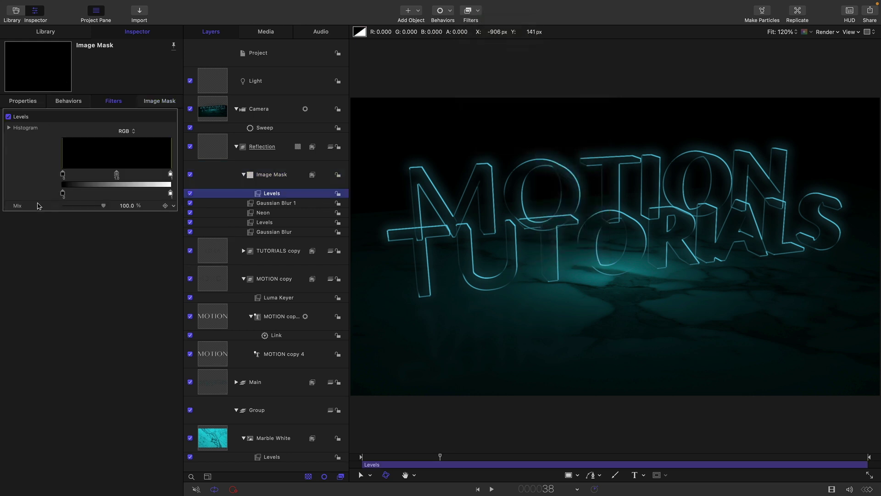
pyautogui.moveTo(171, 174)
pyautogui.mouseDown()
pyautogui.moveTo(115, 176)
pyautogui.moveTo(125, 176)
pyautogui.mouseUp()
pyautogui.moveTo(63, 177); pyautogui.dragTo(98, 178)
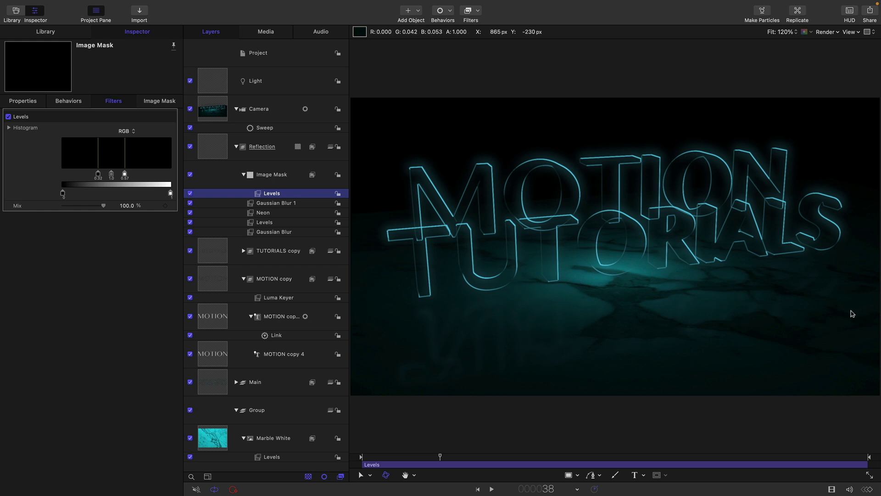
# Set Gaussian Blur 1's amount on the reflection to 128.
pyautogui.moveTo(446, 461); pyautogui.dragTo(338, 454)
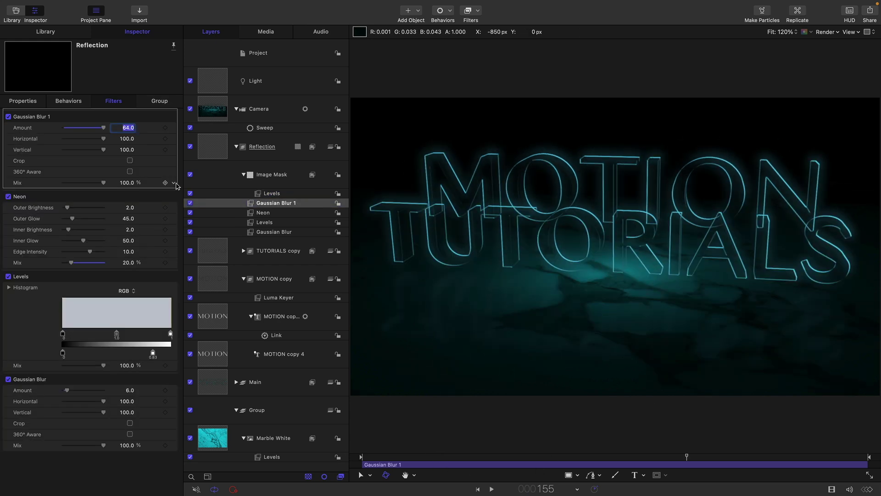
pyautogui.write('128')
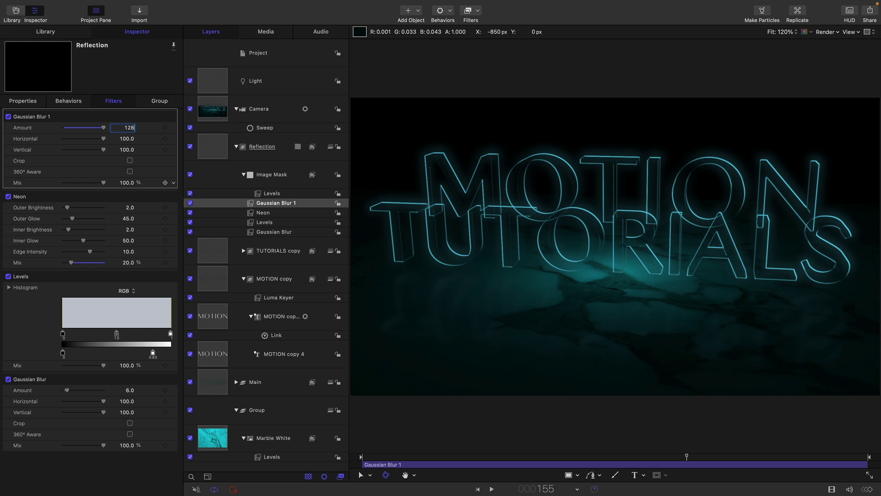
pyautogui.press('Return')
# Play the animation from the start to preview the softer reflection, then stop.
pyautogui.press('Home')
pyautogui.press('space')
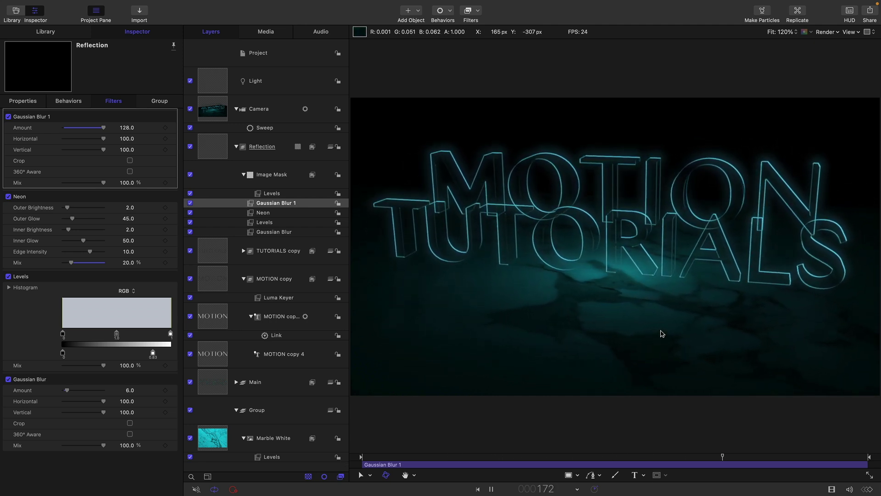
pyautogui.press('space')
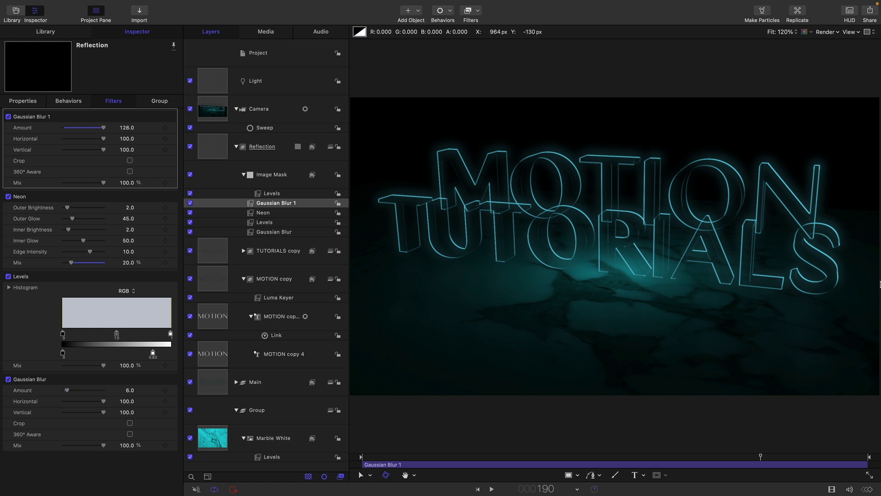
pyautogui.click(270, 325)
# Hide the Reflection and Main neon text groups.
pyautogui.click(218, 141)
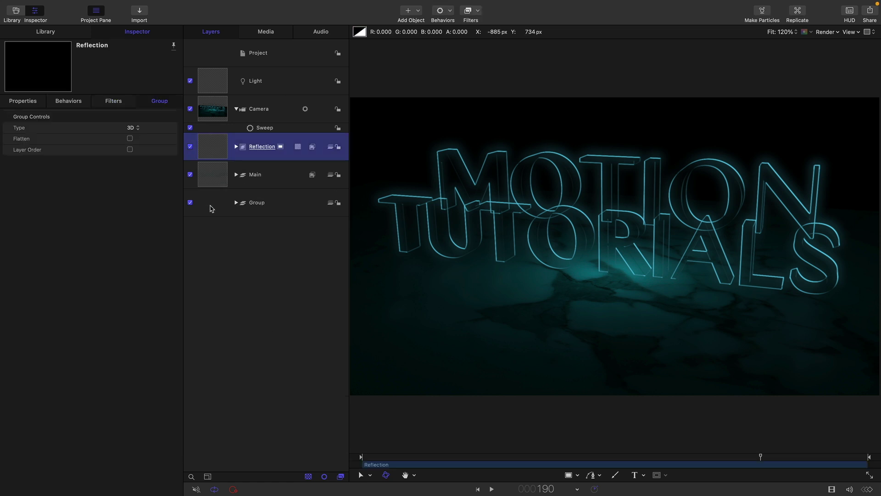
pyautogui.click(190, 146)
pyautogui.click(190, 175)
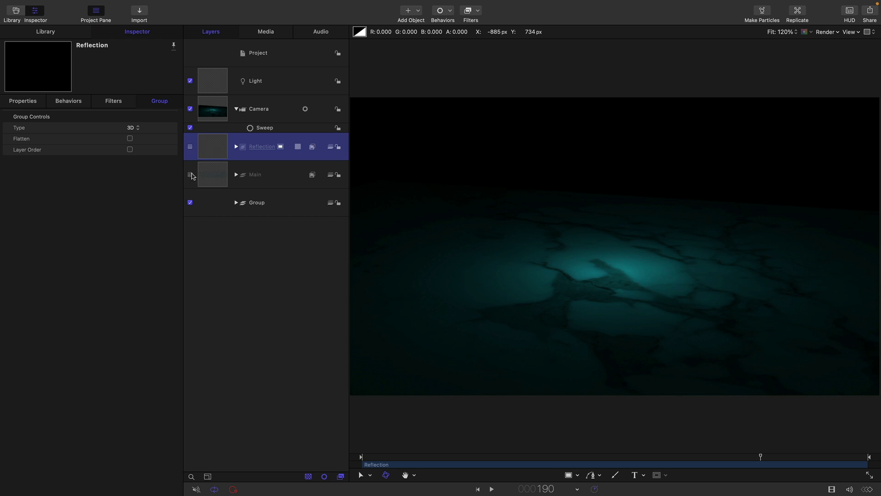
# Create a new group and import the CarGrey.usdz car model into it.
pyautogui.moveTo(158, 1)
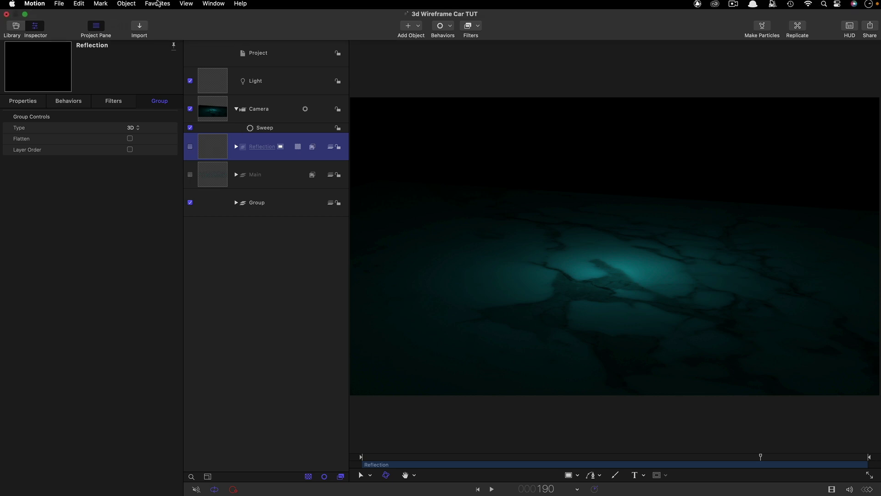
pyautogui.click(129, 5)
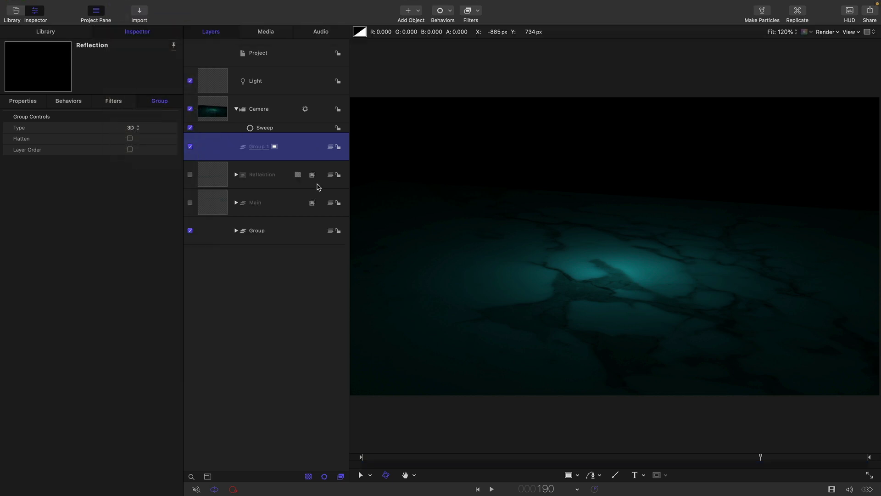
pyautogui.click(141, 11)
pyautogui.click(300, 112)
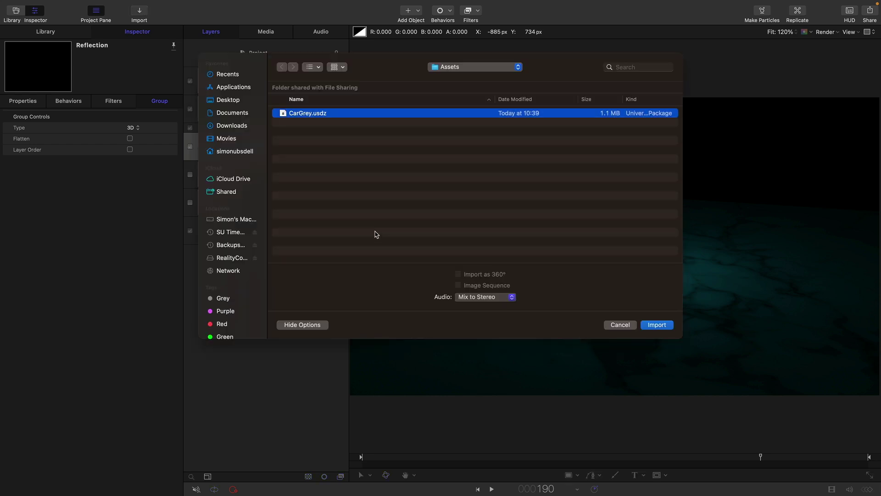
pyautogui.click(657, 325)
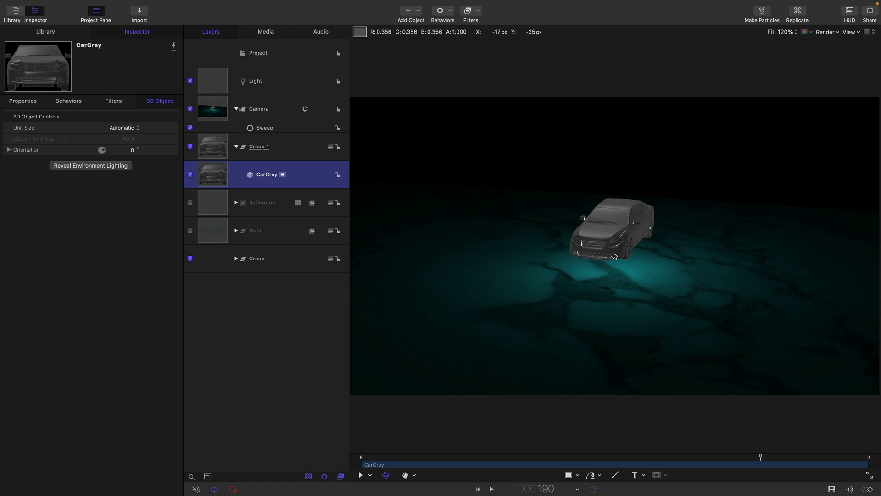
# Set CarGrey's Unit Size to Custom with a custom unit size of 125.
pyautogui.click(125, 127)
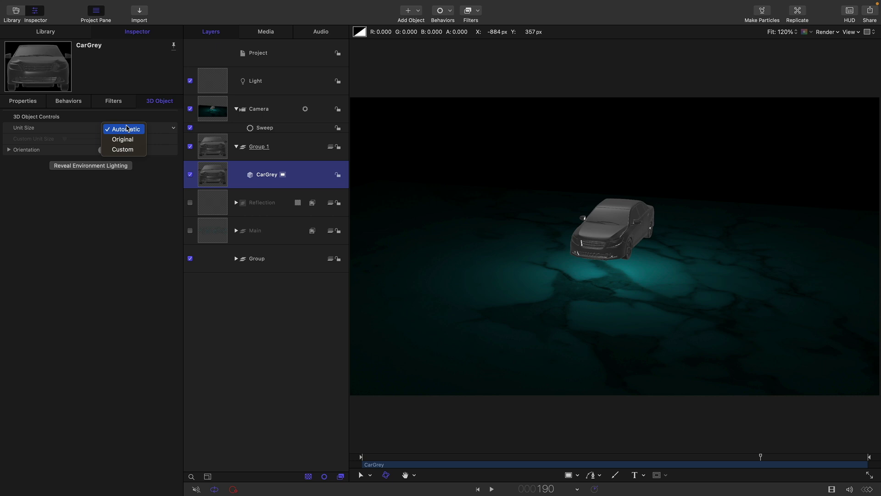
pyautogui.click(123, 149)
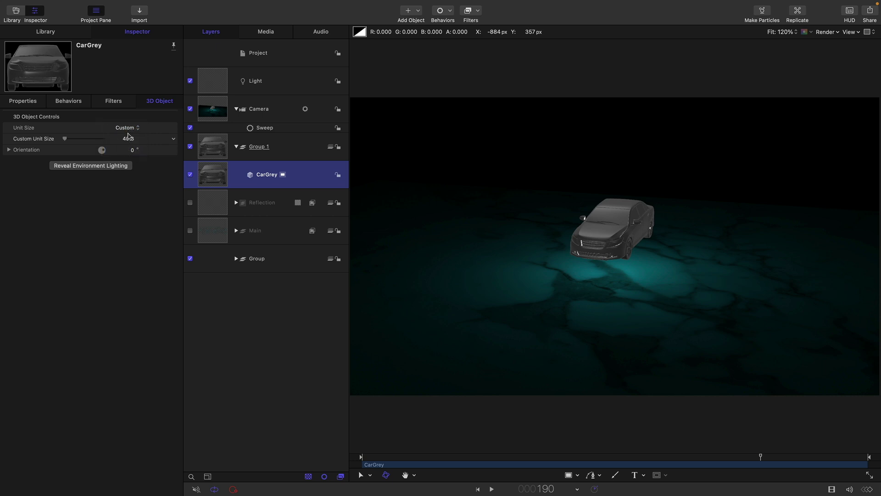
pyautogui.click(128, 140)
pyautogui.write('125')
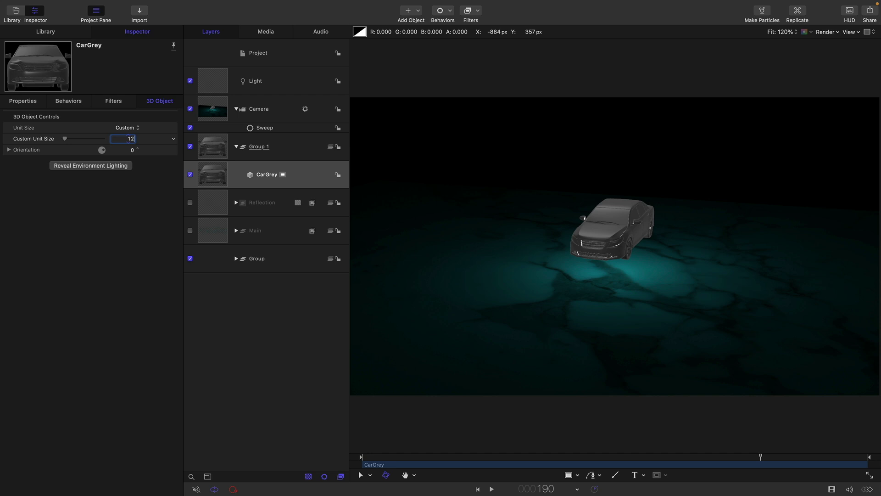
pyautogui.press('Return')
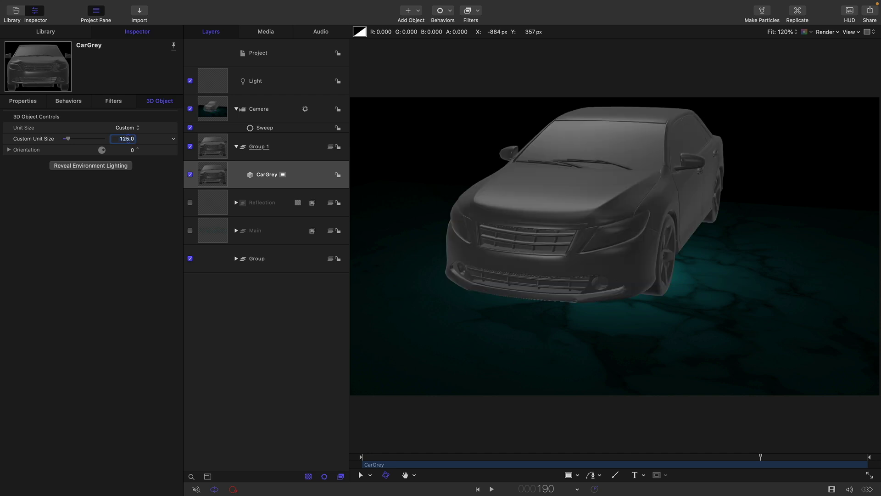
pyautogui.click(212, 177)
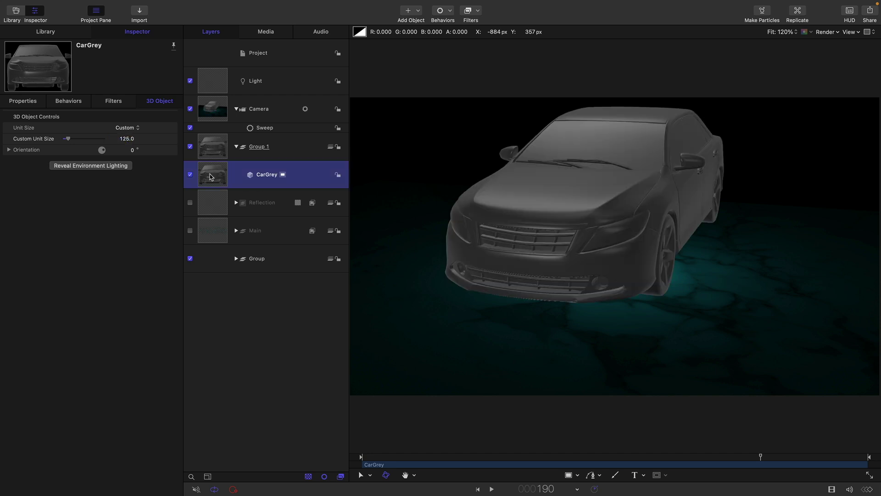
# Duplicate CarGrey, set the copy's blend mode to Subtract, and offset it X -2, Y 2 px.
pyautogui.rightClick(211, 176)
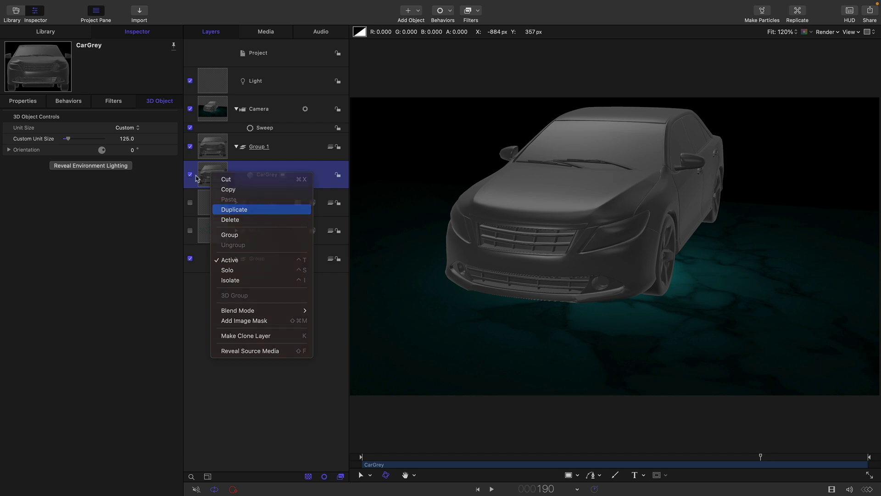
pyautogui.press('Return')
pyautogui.click(21, 102)
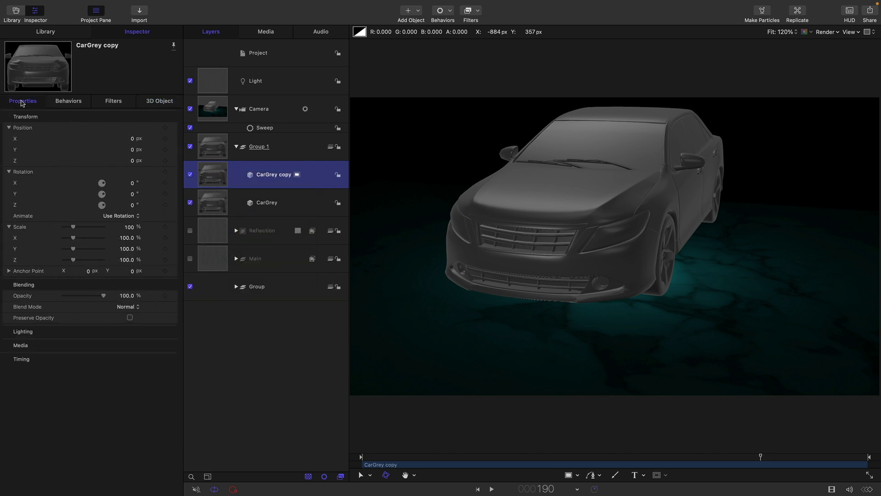
pyautogui.click(127, 306)
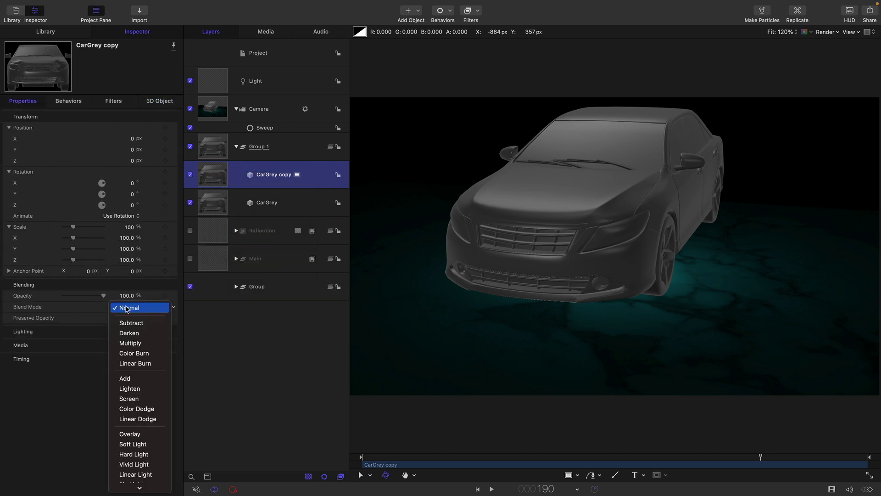
pyautogui.click(128, 321)
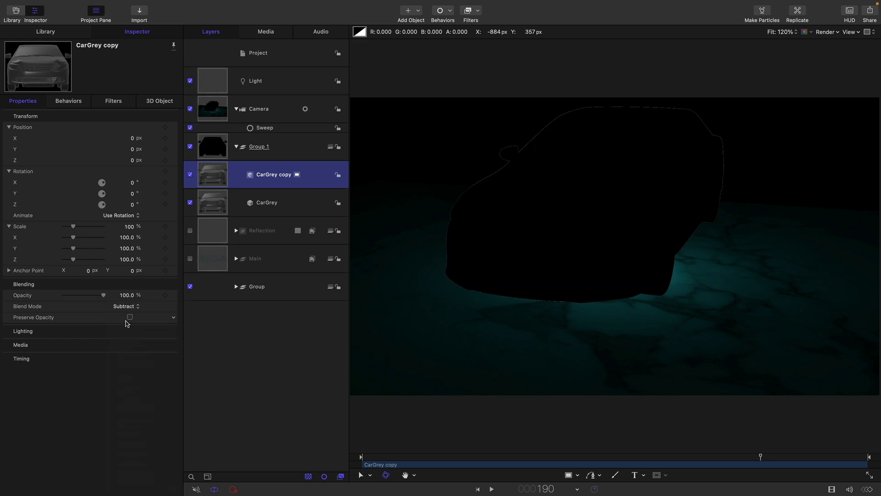
pyautogui.click(132, 138)
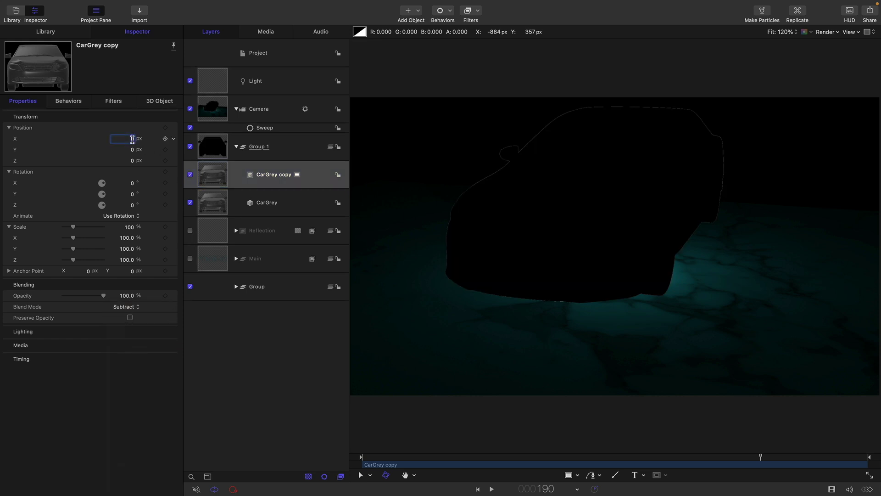
pyautogui.press('Tab')
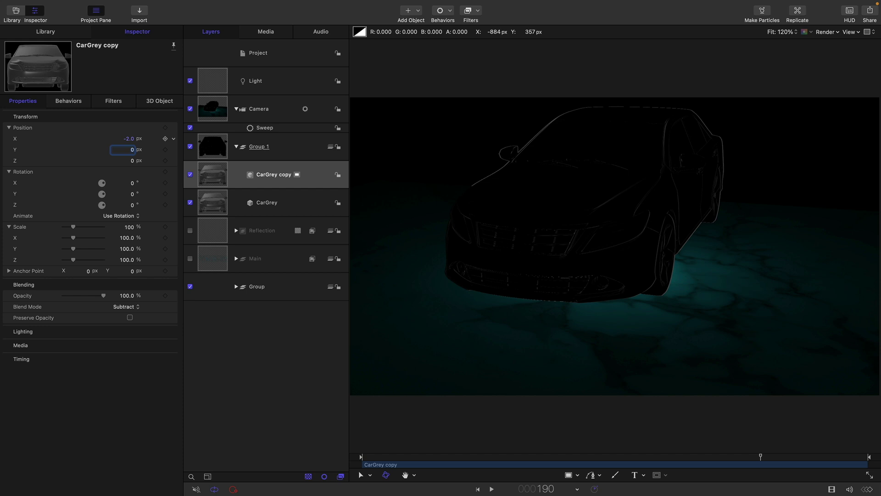
pyautogui.write('2')
pyautogui.press('Tab')
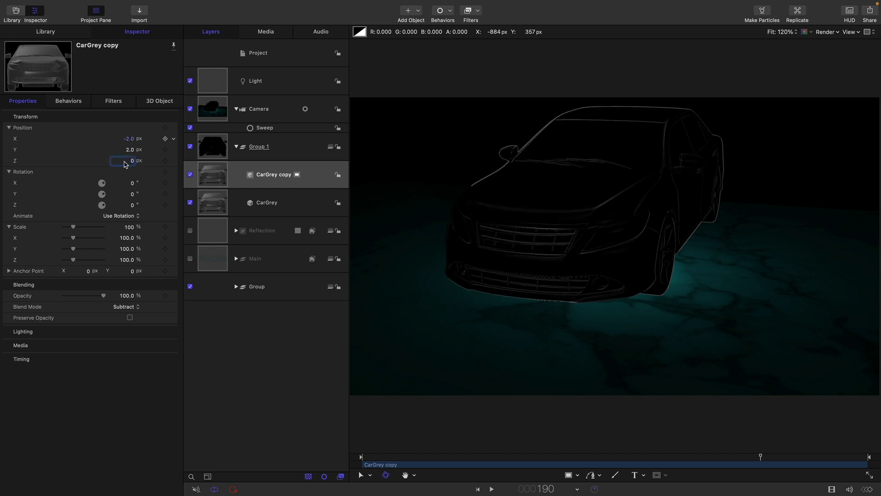
pyautogui.click(212, 147)
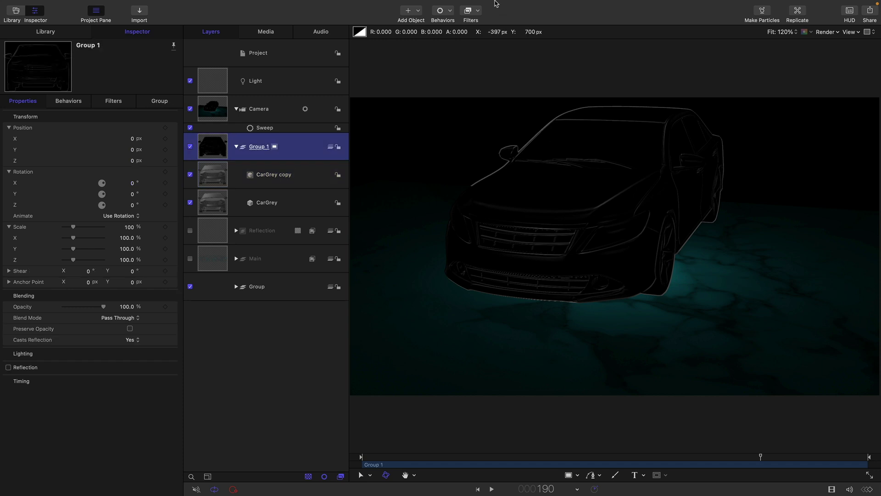
# Add a Luma Keyer filter to Group 1.
pyautogui.click(476, 10)
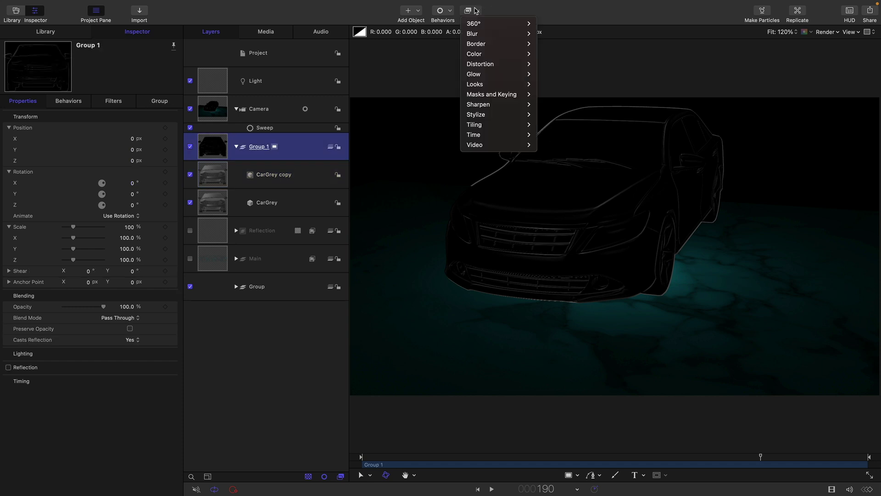
pyautogui.moveTo(501, 100)
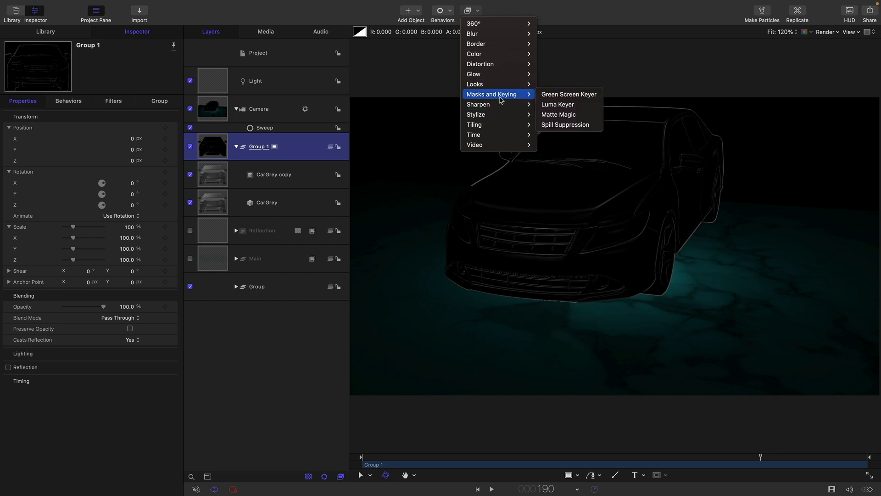
pyautogui.click(560, 104)
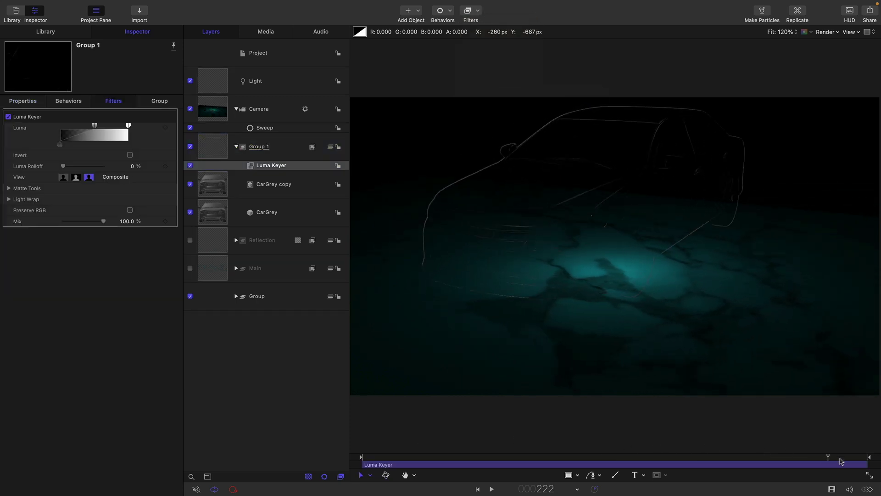
# Add Levels to Group 1 with the white input lowered to about 0.13, then preview.
pyautogui.click(205, 140)
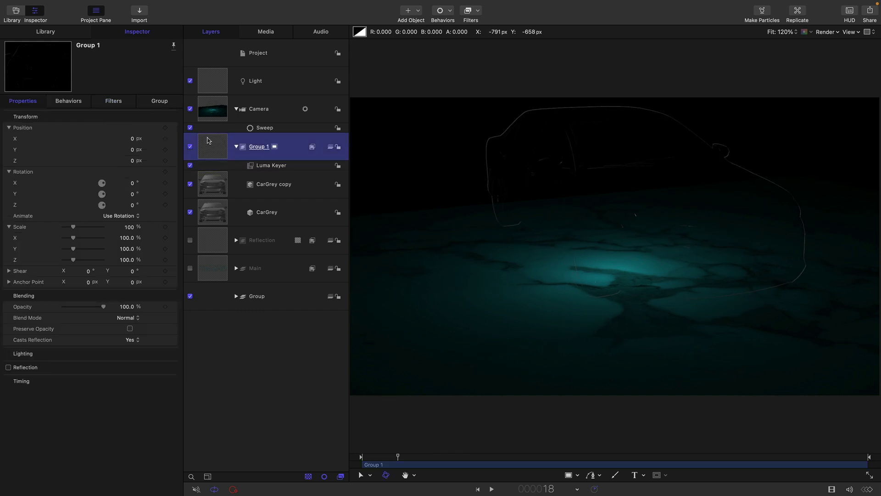
pyautogui.click(479, 31)
pyautogui.moveTo(477, 74)
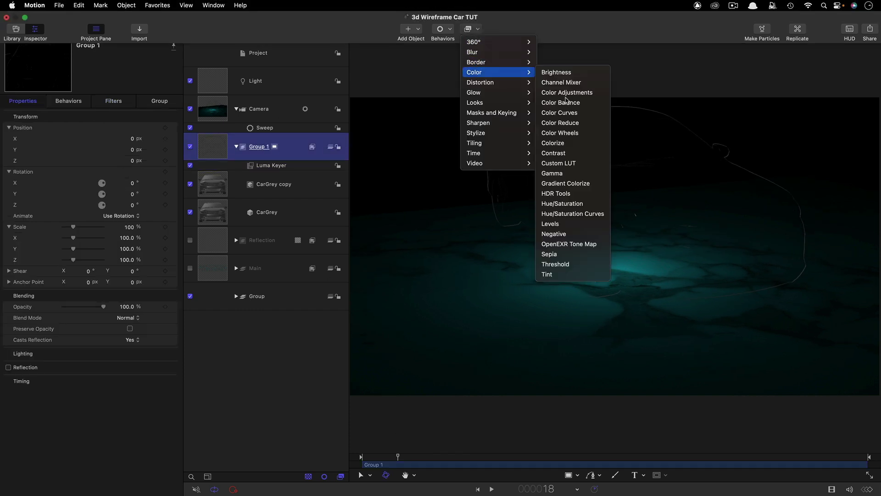
pyautogui.click(550, 224)
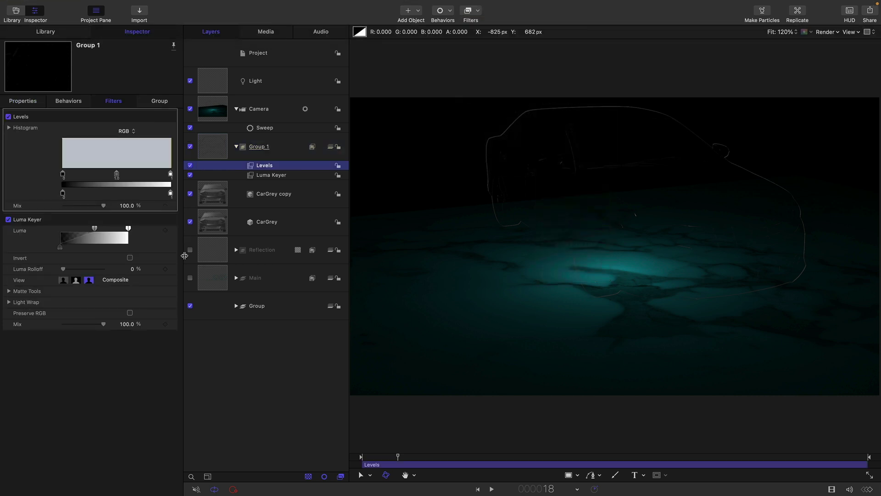
pyautogui.moveTo(170, 175); pyautogui.dragTo(130, 175)
pyautogui.moveTo(63, 174)
pyautogui.mouseDown()
pyautogui.moveTo(85, 174)
pyautogui.moveTo(58, 178)
pyautogui.mouseUp()
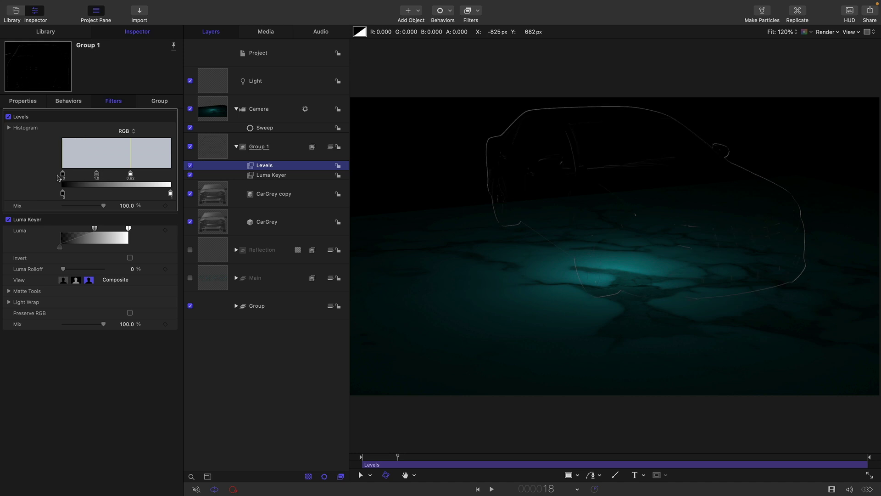
pyautogui.moveTo(130, 176); pyautogui.dragTo(80, 178)
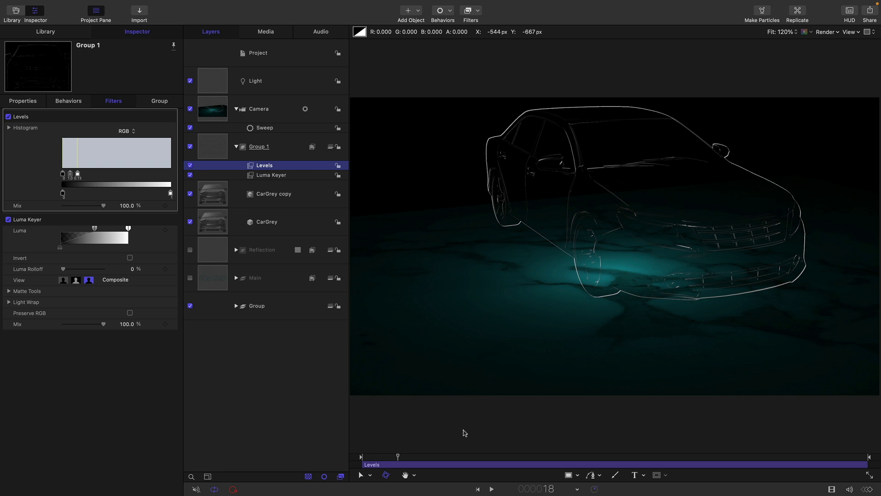
pyautogui.click(404, 460)
pyautogui.press('space')
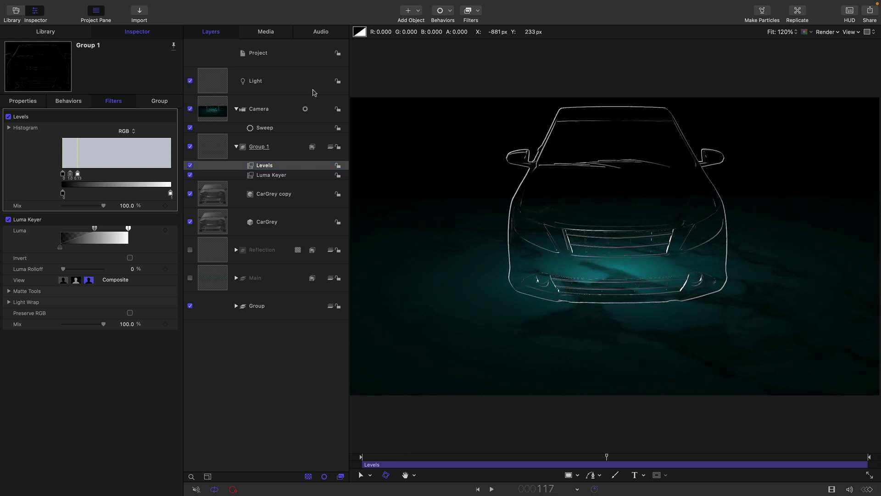
# Add a Neon glow filter to Group 1 with its Mix set to 30%.
pyautogui.press('space')
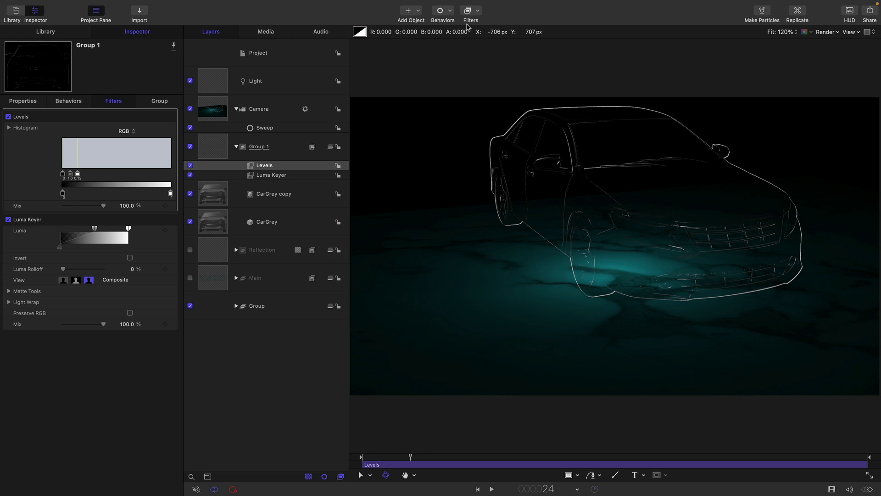
pyautogui.click(471, 10)
pyautogui.moveTo(489, 74)
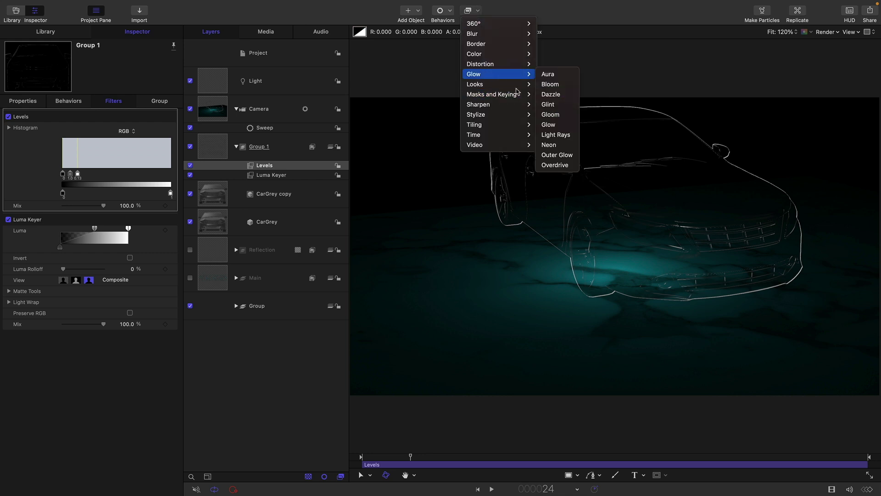
pyautogui.click(552, 145)
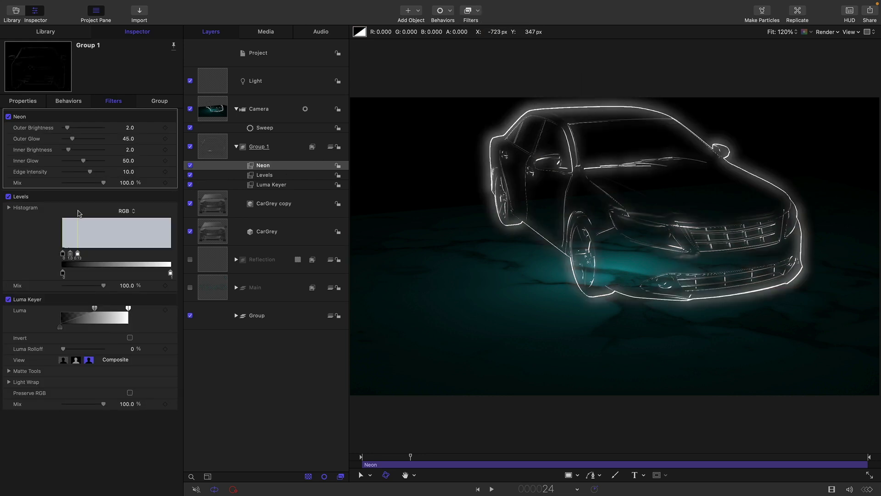
pyautogui.click(128, 182)
pyautogui.write('30')
pyautogui.press('Return')
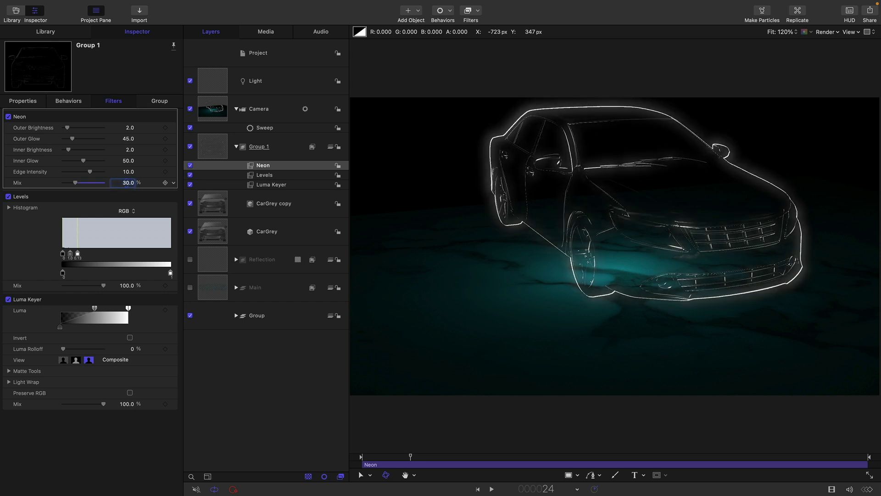
# Play and scrub through the camera sweep to preview the glowing car outline.
pyautogui.press('space')
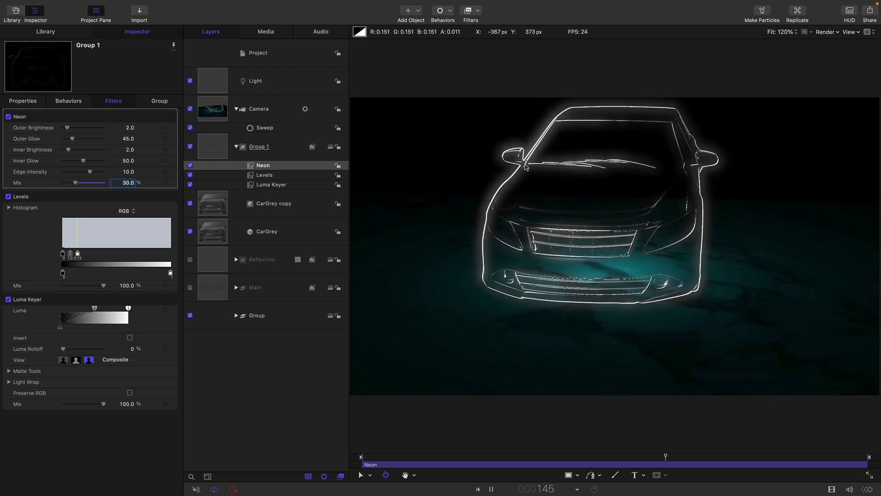
pyautogui.press('space')
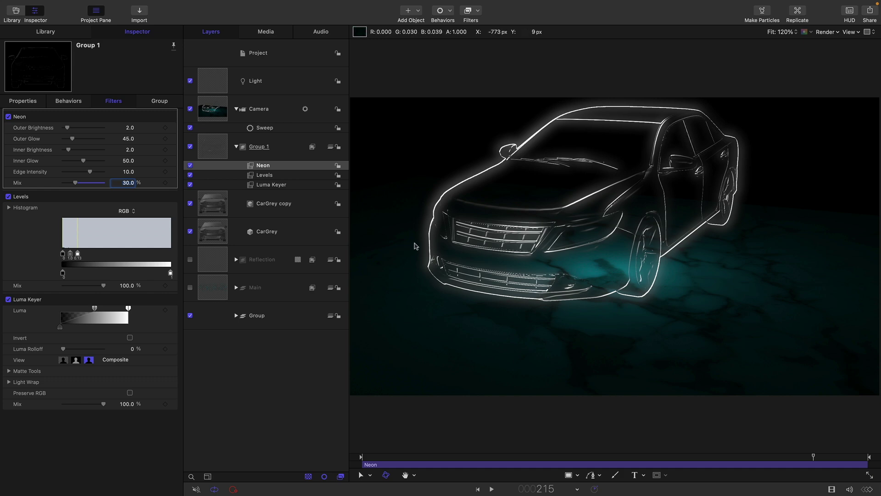
pyautogui.moveTo(650, 458); pyautogui.dragTo(815, 454)
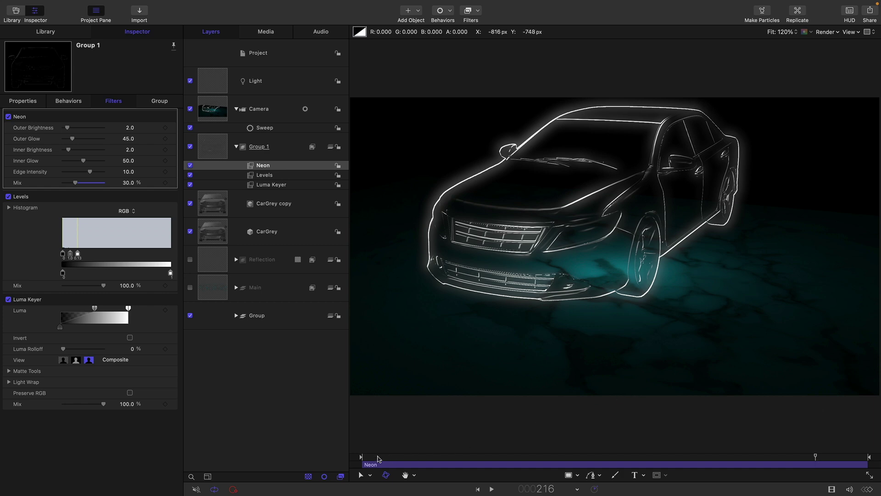
pyautogui.moveTo(379, 456); pyautogui.dragTo(751, 481)
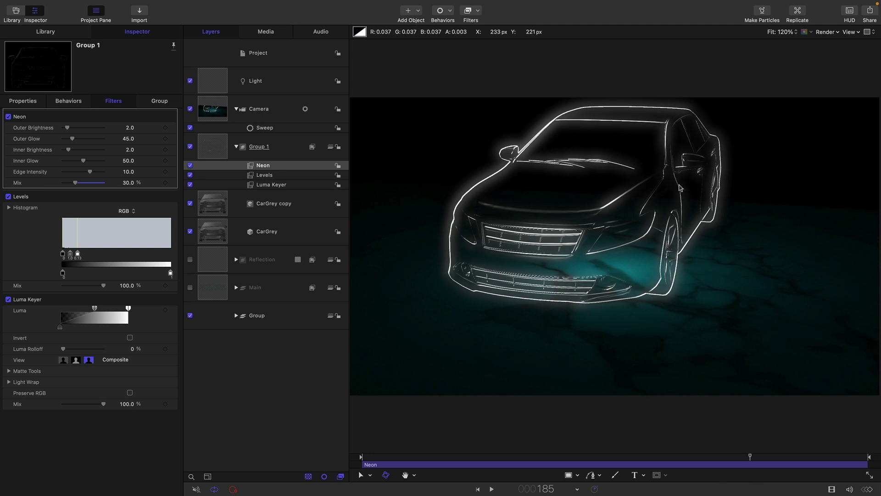
pyautogui.click(258, 110)
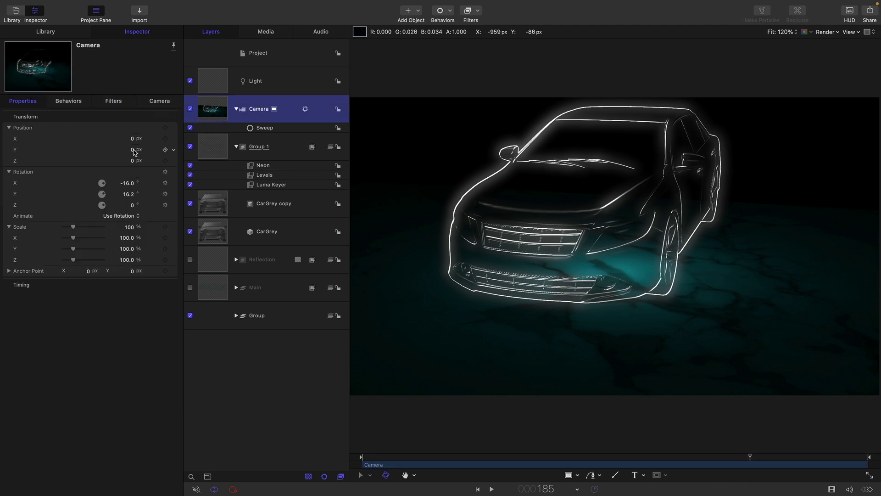
# Drag the camera's Position Y up to 110 px and play the sweep.
pyautogui.moveTo(134, 152); pyautogui.dragTo(170, 150)
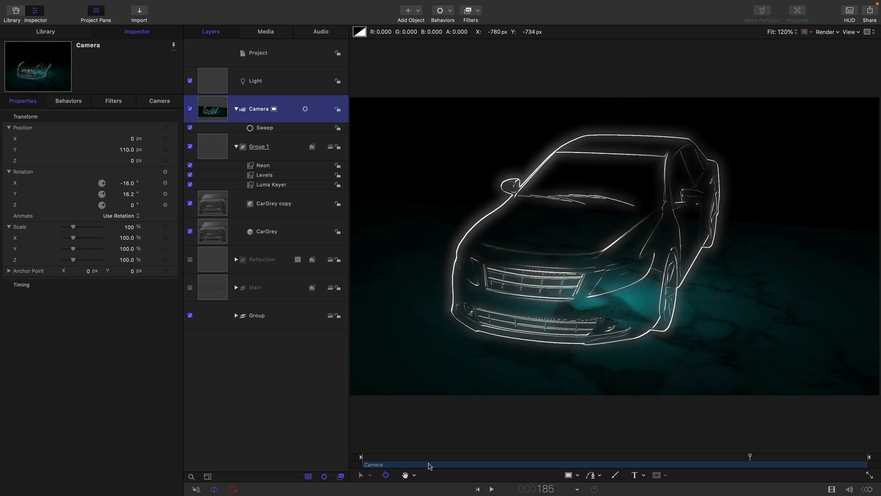
pyautogui.press('space')
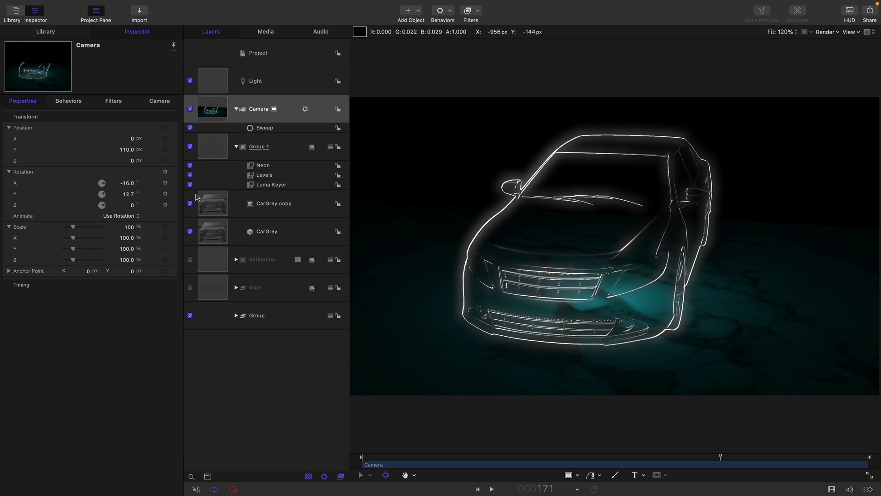
# Try an offset of X -6, Y 6 px on the CarGrey copy.
pyautogui.click(211, 203)
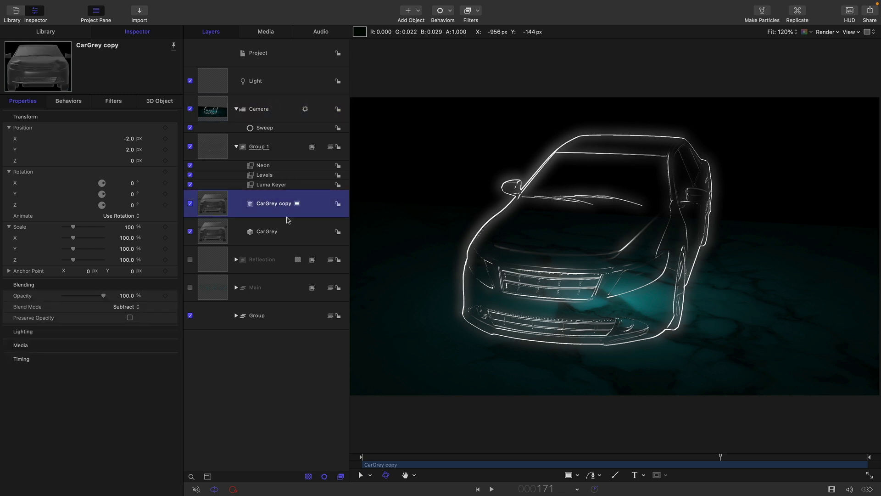
pyautogui.click(129, 138)
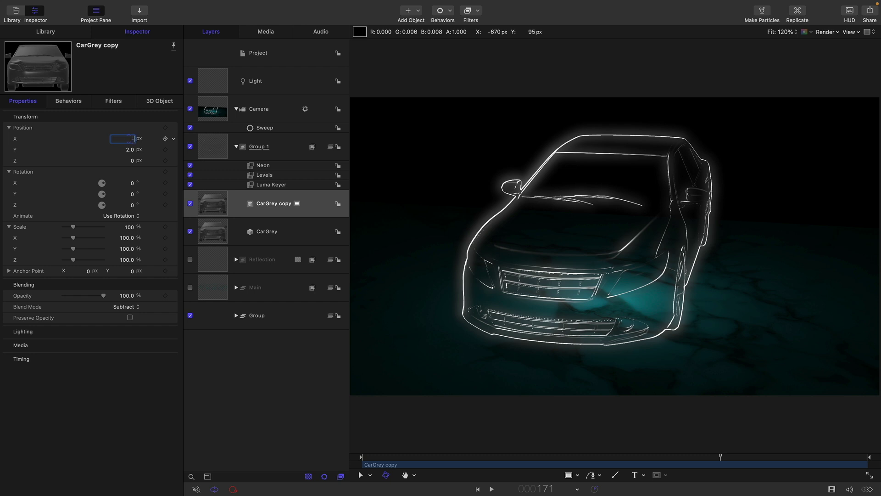
pyautogui.press('Tab')
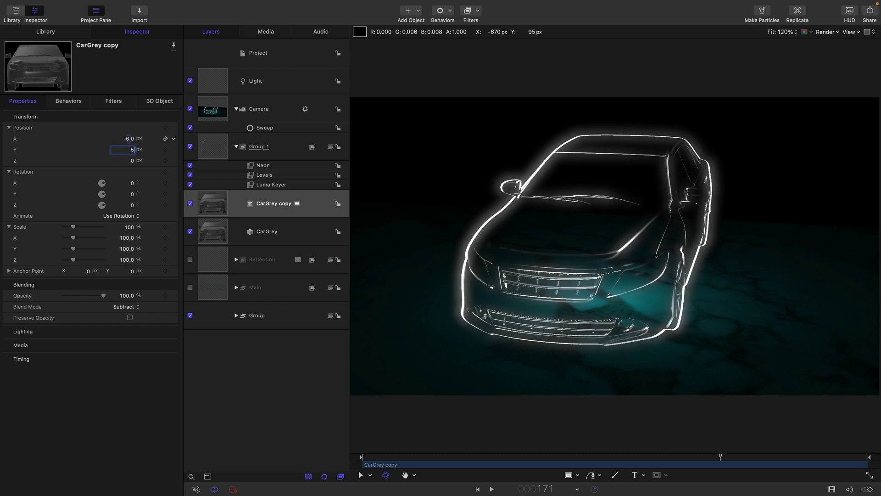
pyautogui.write('5')
pyautogui.press('BackSpace')
pyautogui.write('6')
pyautogui.press('Return')
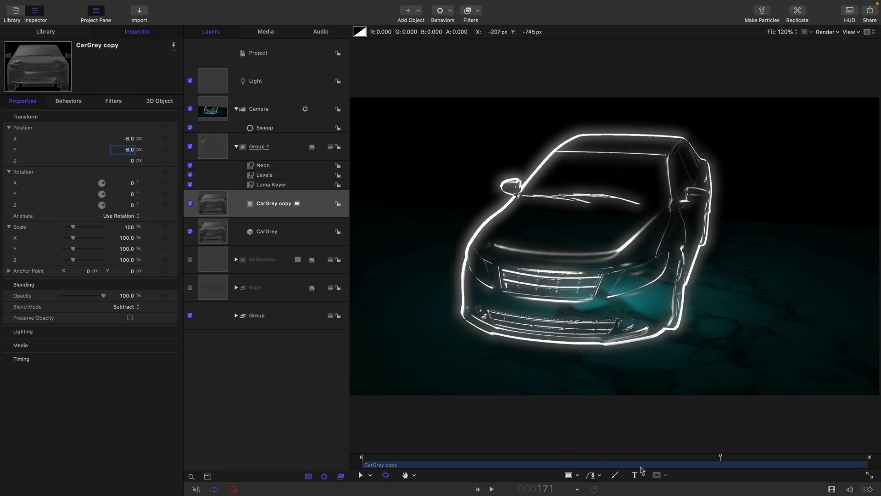
# Change the CarGrey copy's offset to X 0, Y 1 px and play to check the outline.
pyautogui.moveTo(647, 461); pyautogui.dragTo(374, 455)
pyautogui.click(126, 138)
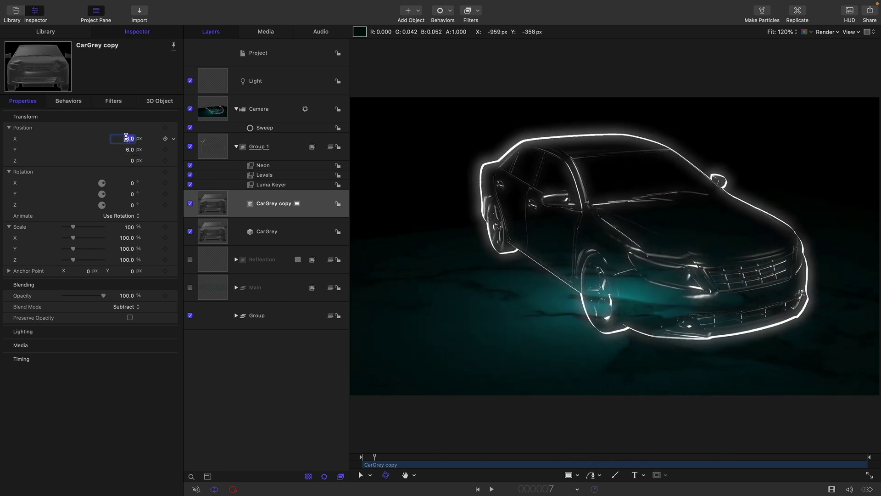
pyautogui.write('0')
pyautogui.press('Return')
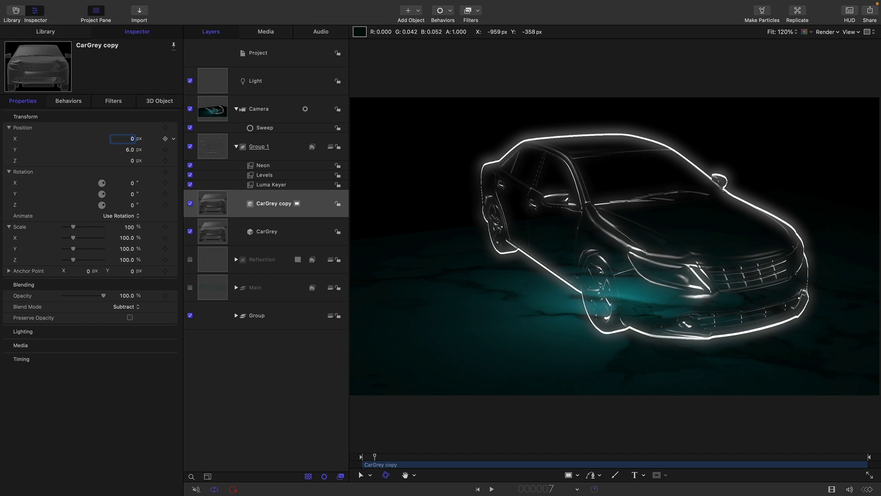
pyautogui.click(130, 150)
pyautogui.write('1')
pyautogui.press('Return')
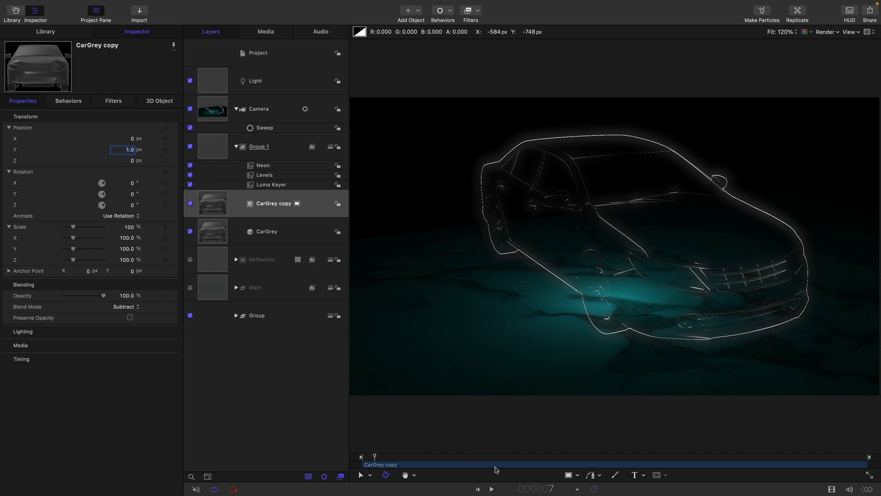
pyautogui.press('space')
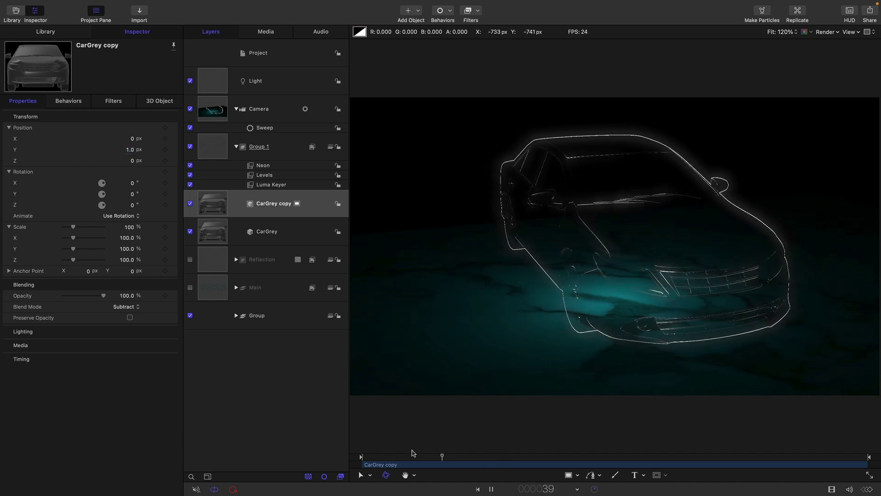